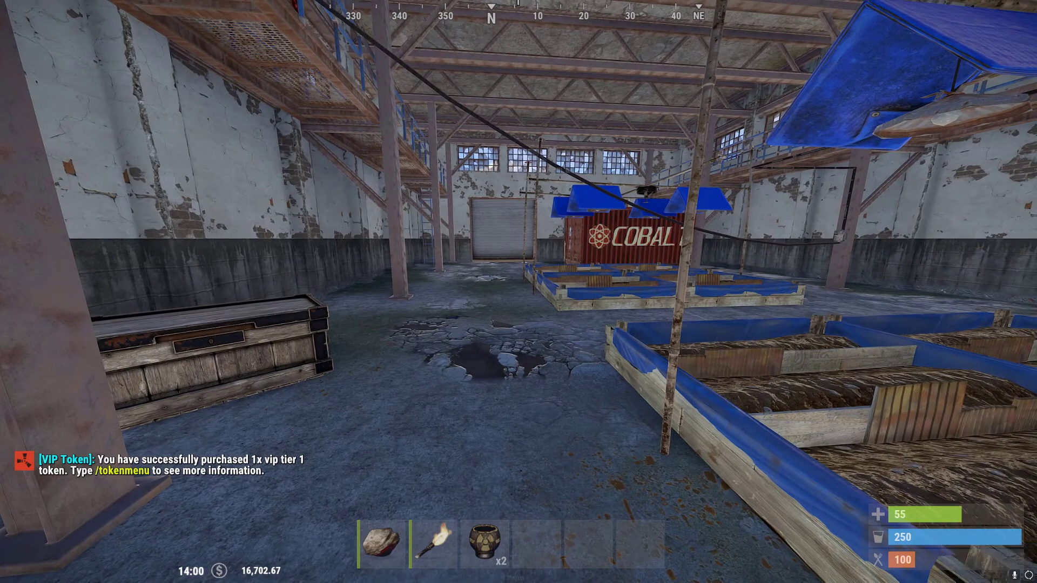
Step: Check the VIP token balances and end dates in the game with the /tokenmenu chat command, and close the menu
key("Tab")
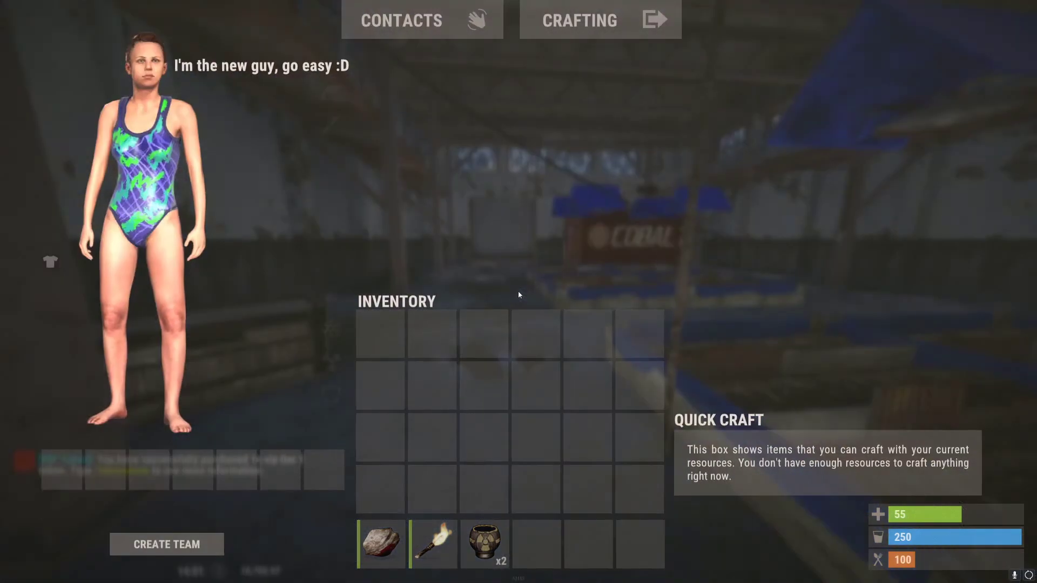
key("Tab")
key("Return")
type("/tokenmenu")
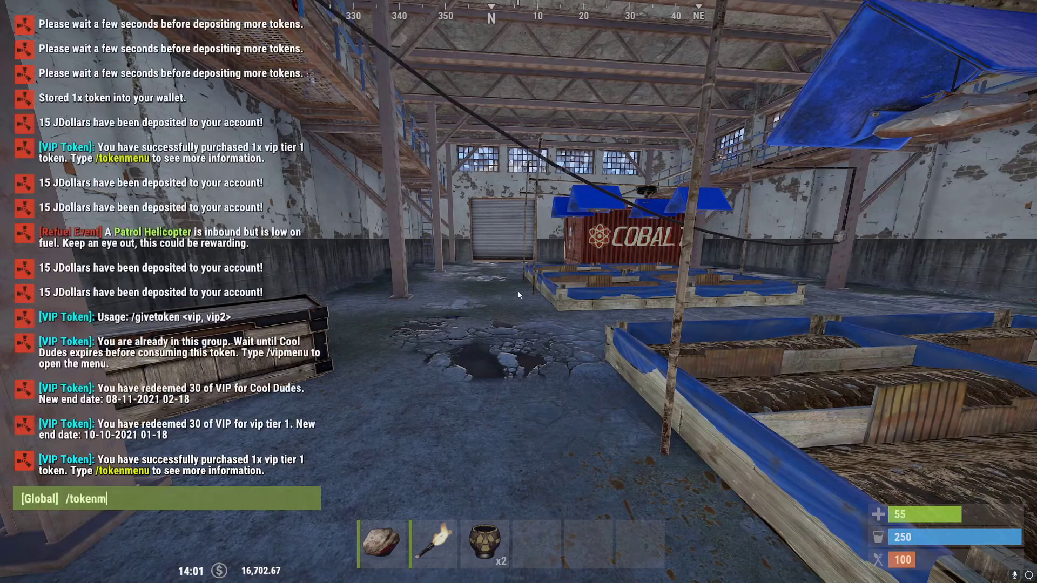
key("Return")
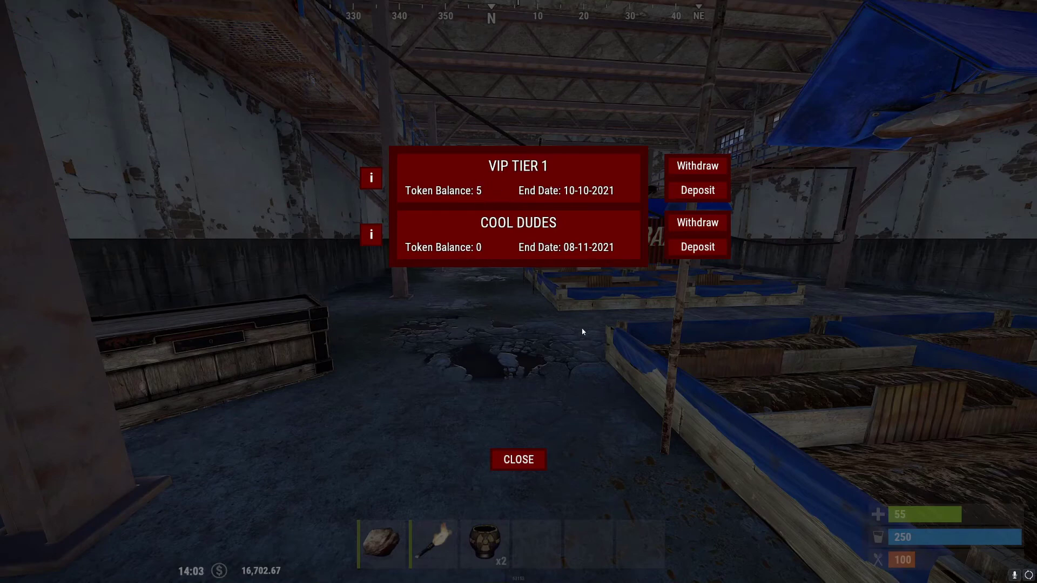
left_click(525, 461)
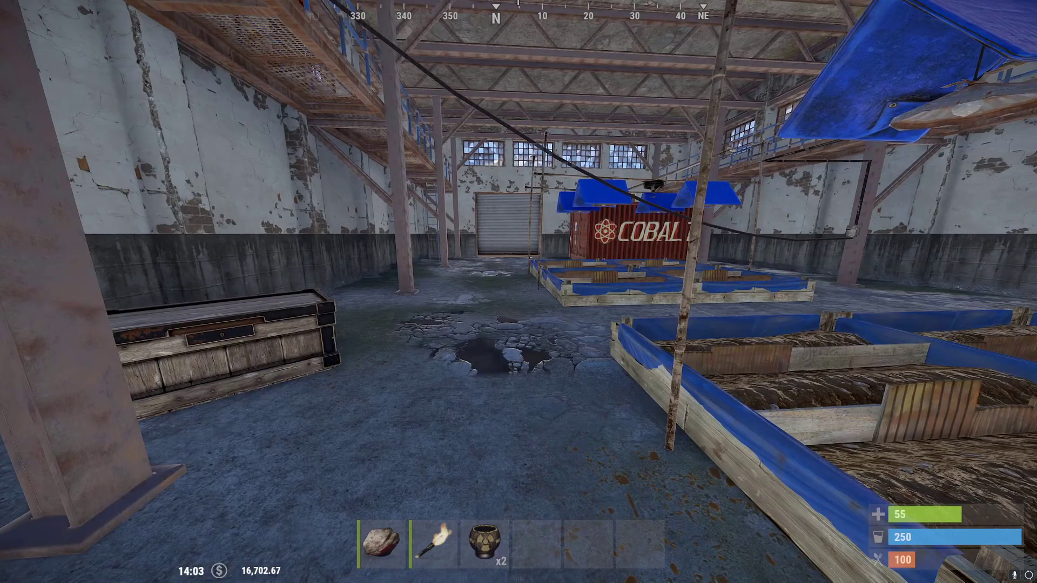
key("Tab")
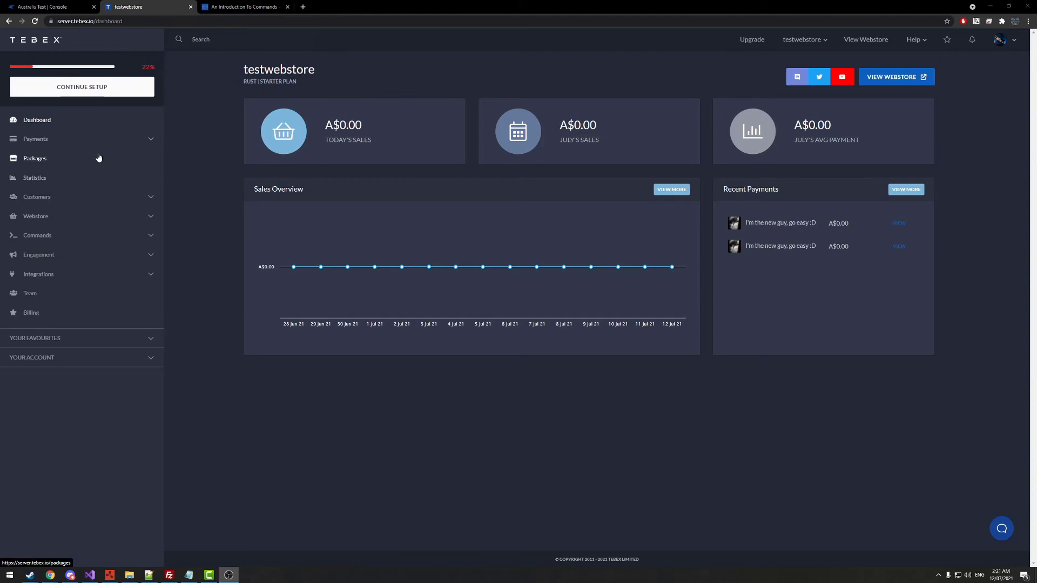
Step: In the Tebex webstore panel in the browser, start a new package and name it "Token"
left_click(60, 163)
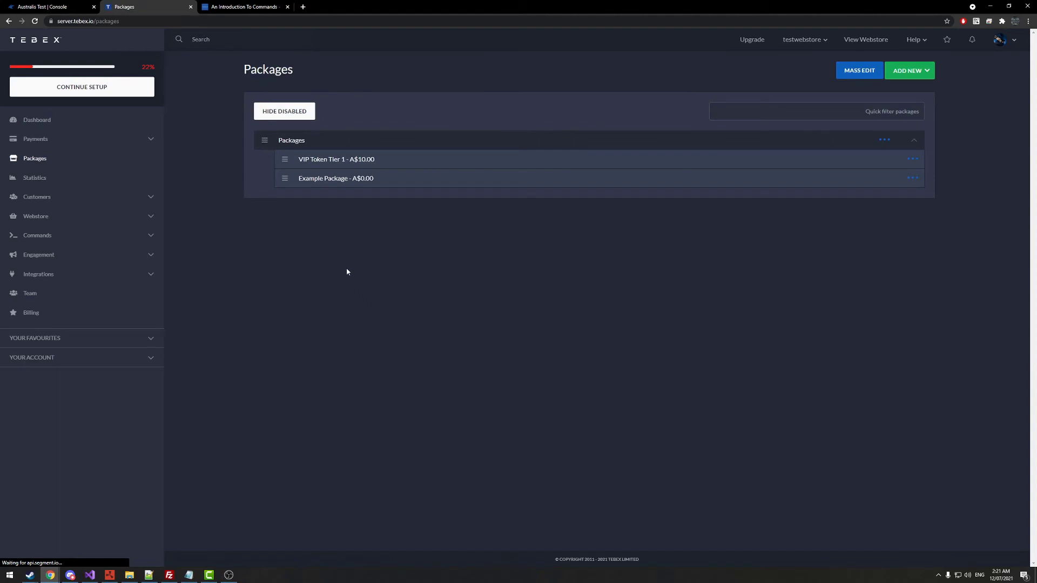
left_click(918, 71)
left_click(911, 90)
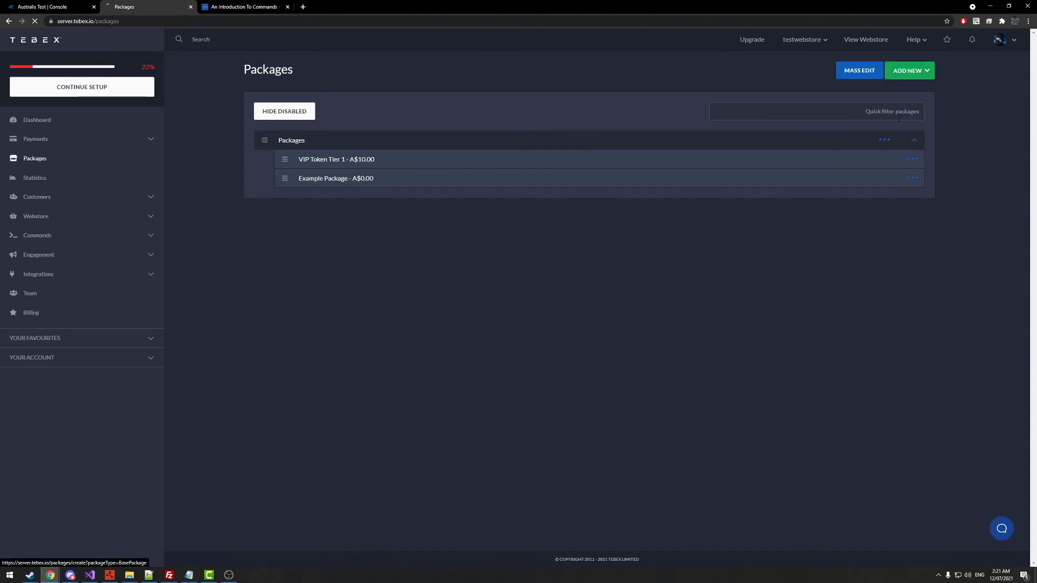
left_click(347, 129)
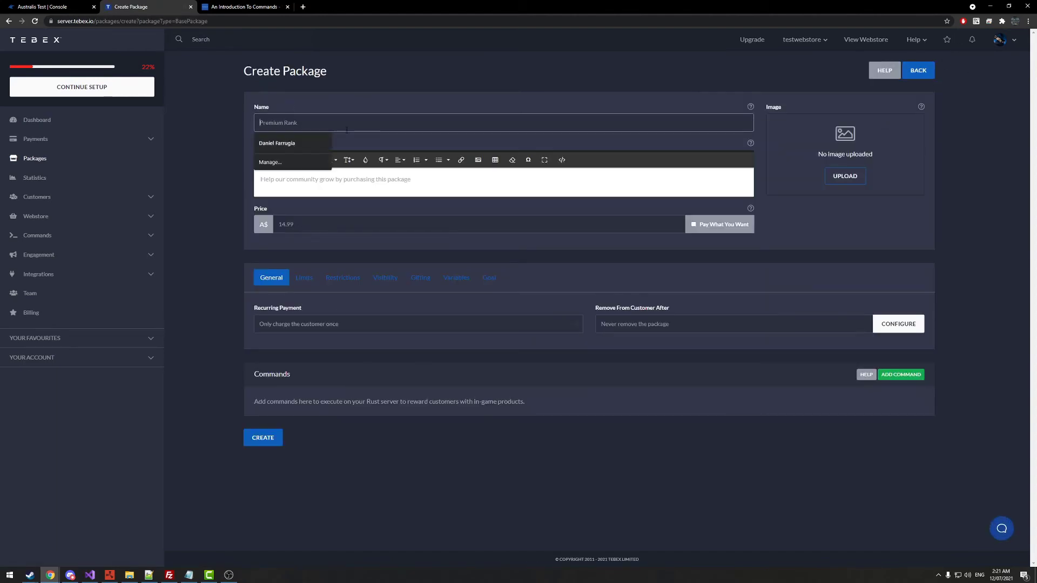
type("TOk")
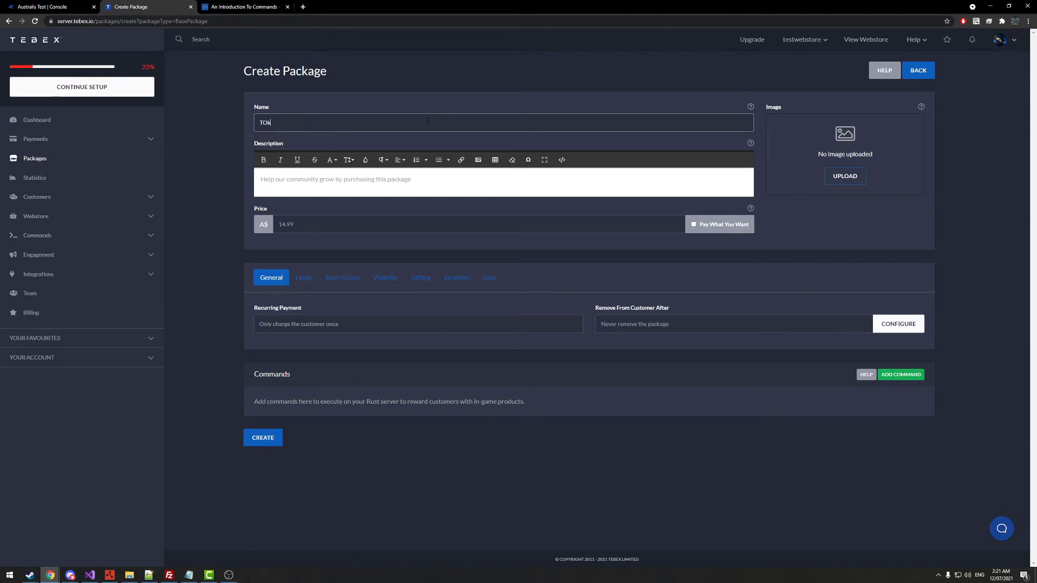
key("BackSpace")
type("oken")
double_click(325, 123)
left_click(448, 124)
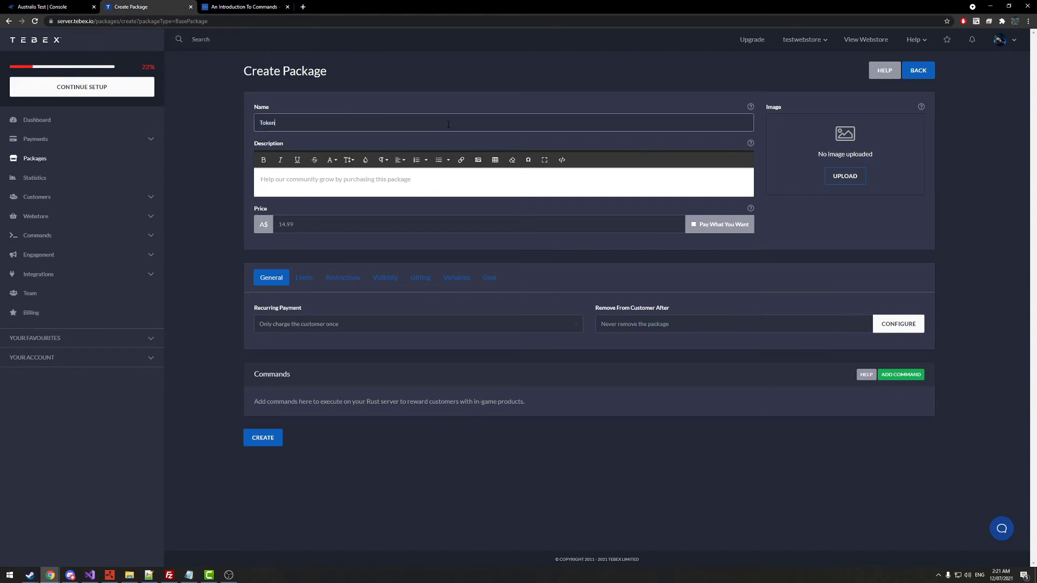
Step: Give the package the description "A des" and a price of A$10.00
left_click(344, 181)
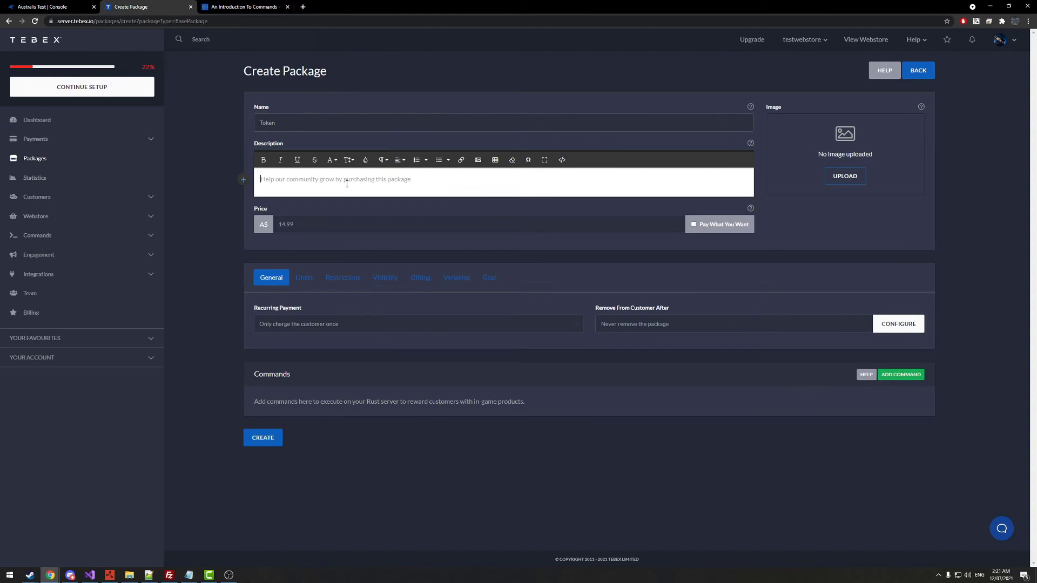
type("A des")
left_click(304, 230)
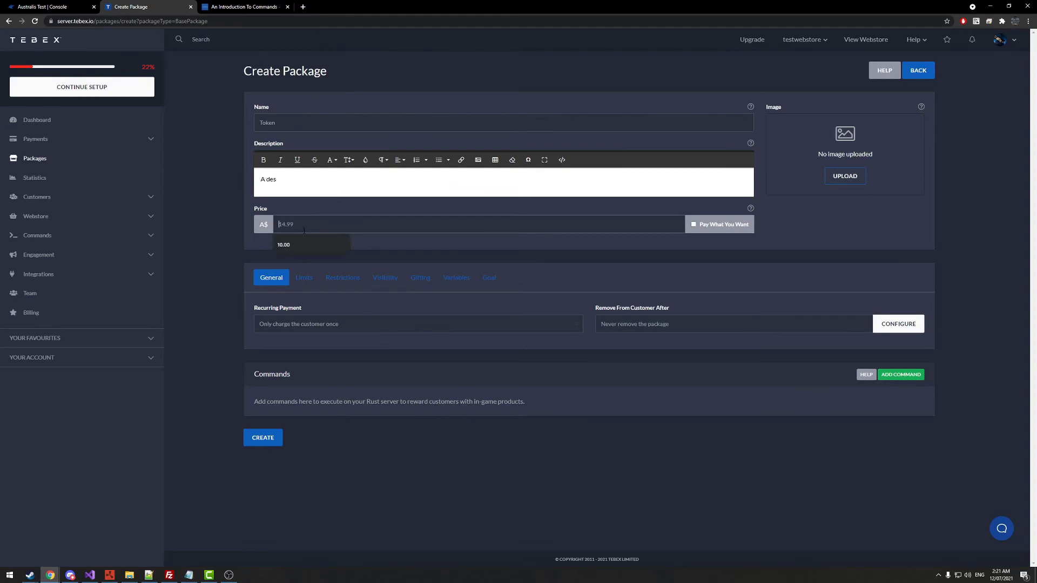
key("Down")
key("Return")
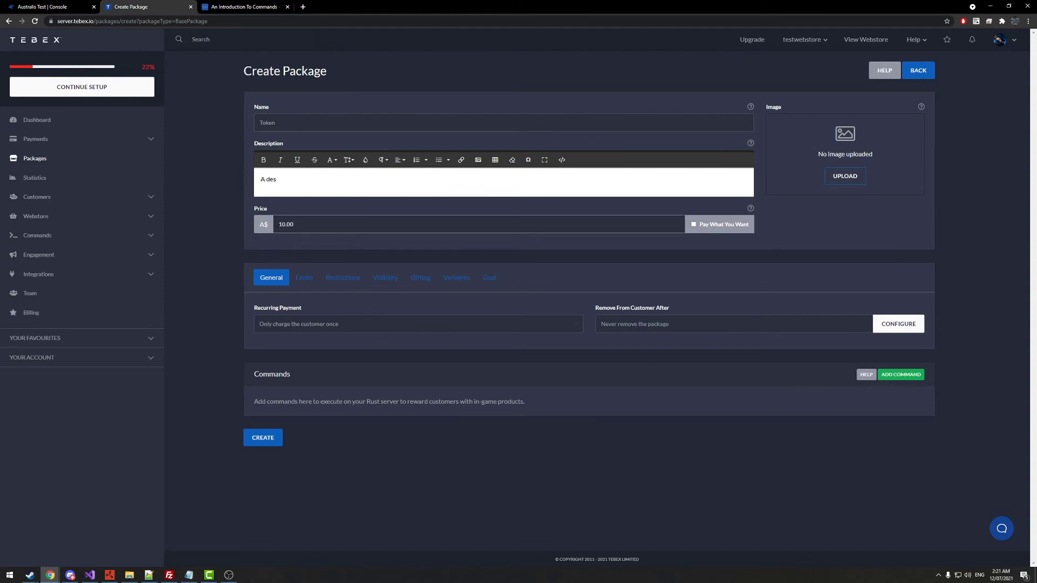
left_click(324, 228)
Step: Examine the keys of the two VIP levels in the plugin config in Notepad++, and return to the package form
left_click(149, 574)
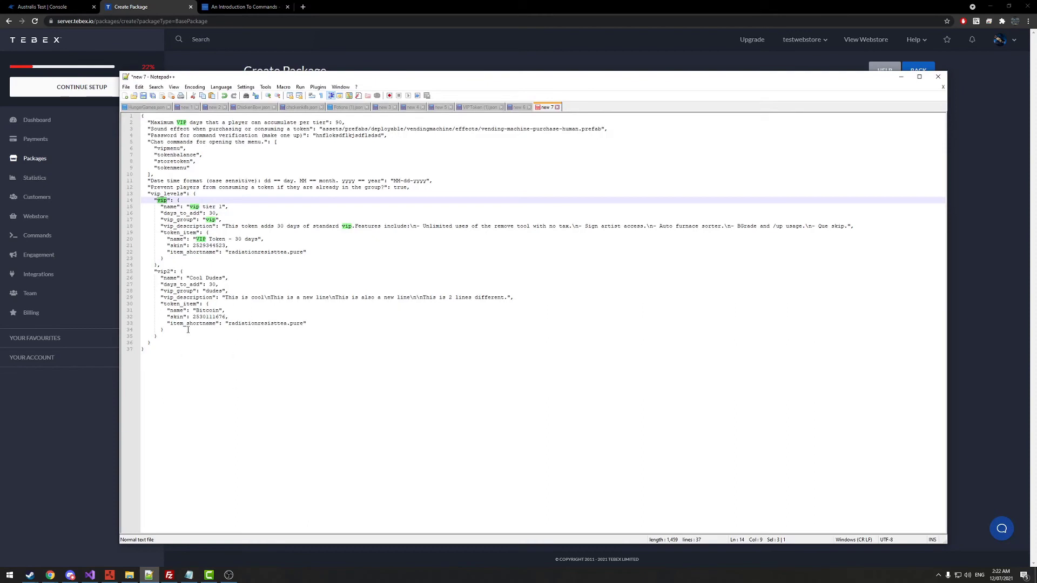
left_click(163, 200)
left_click(163, 272)
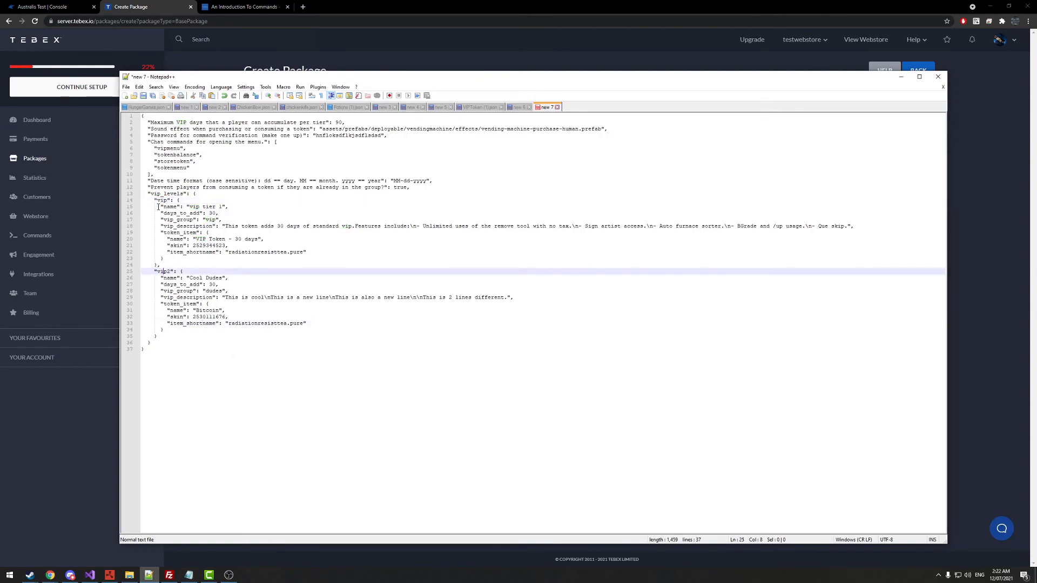
left_click(160, 201)
left_click(174, 273)
left_click(72, 420)
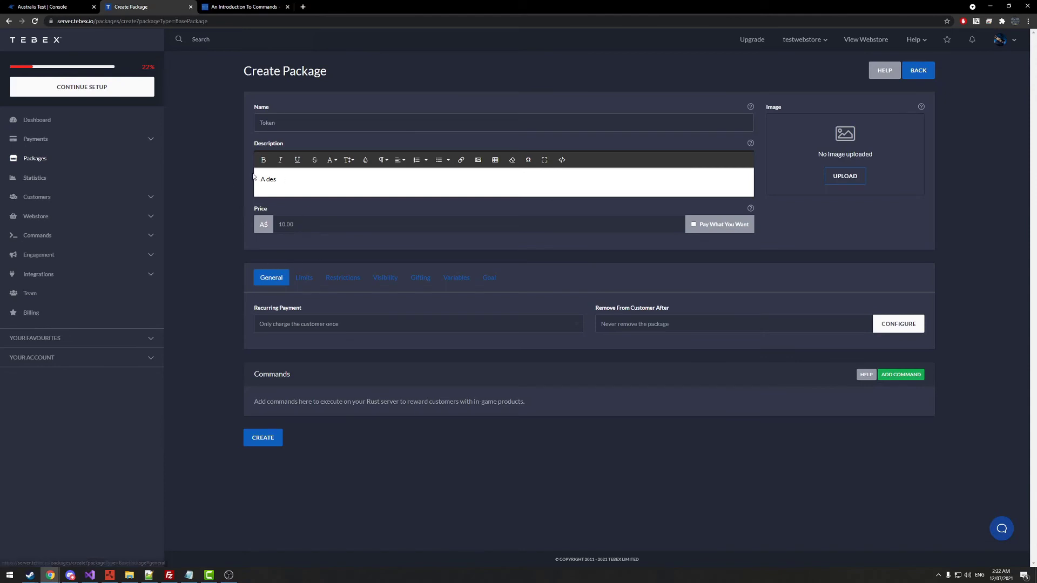
left_click(397, 230)
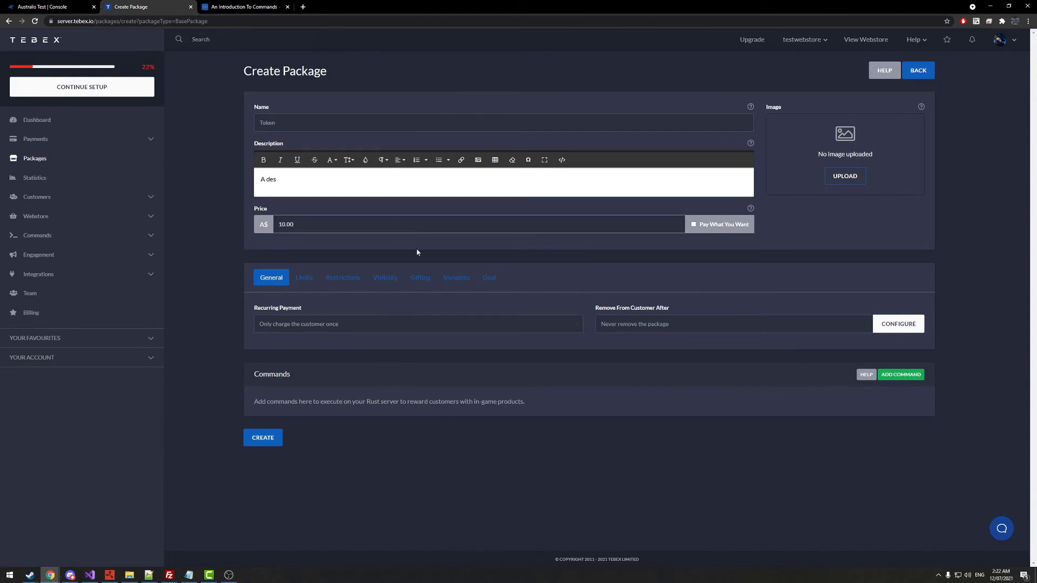
left_click(310, 389)
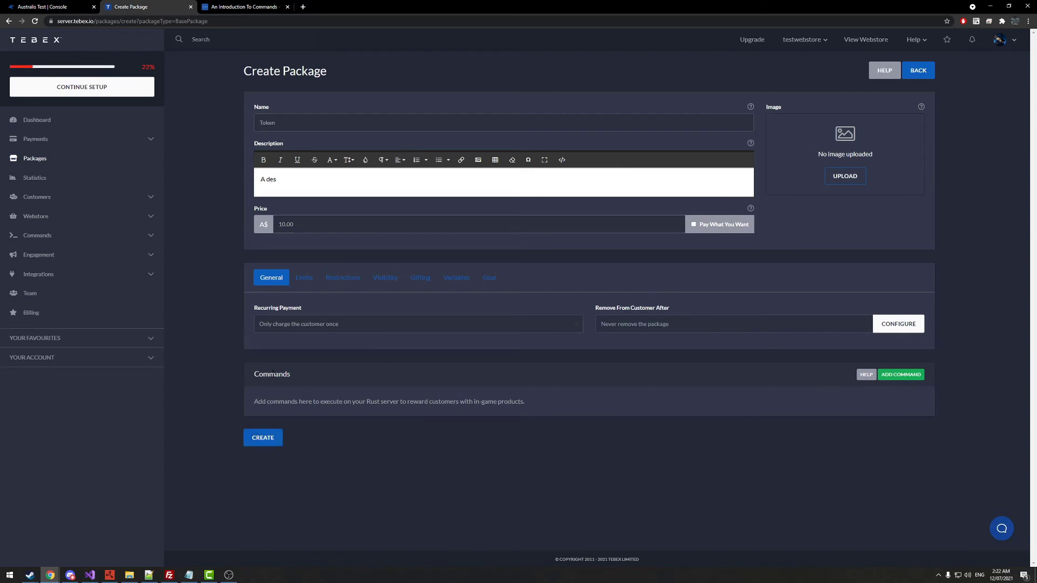
Step: Add a purchase command to the package consisting of addtoken followed by the command verification password copied from the Notepad++ config
left_click(906, 377)
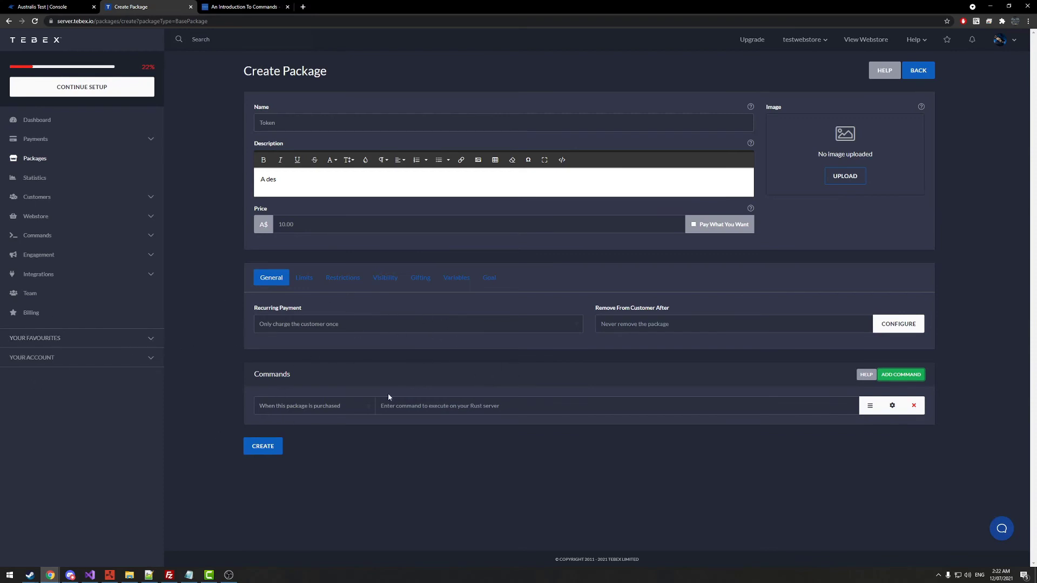
left_click(462, 399)
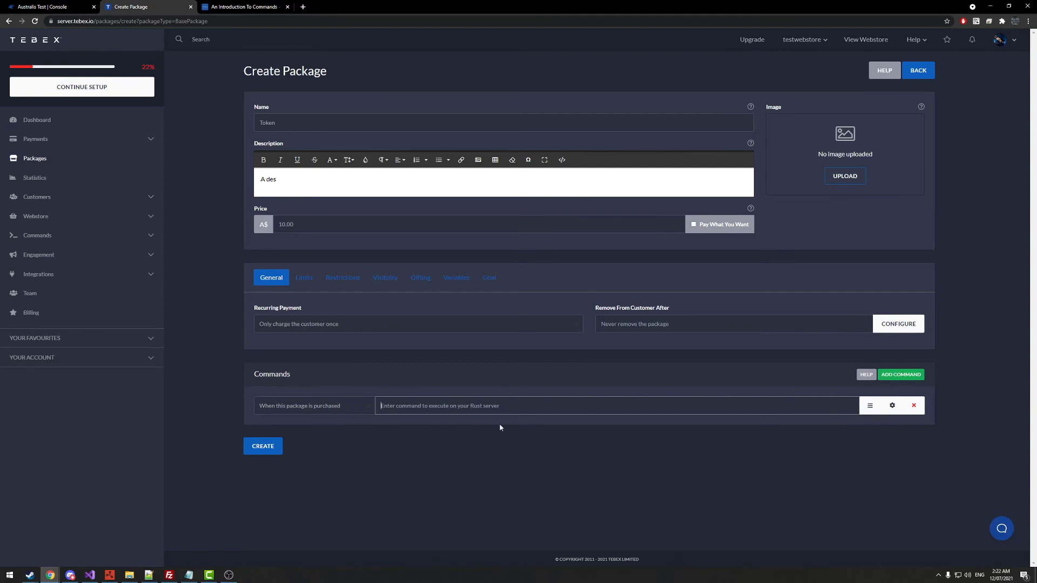
type("addtoken")
left_click(149, 574)
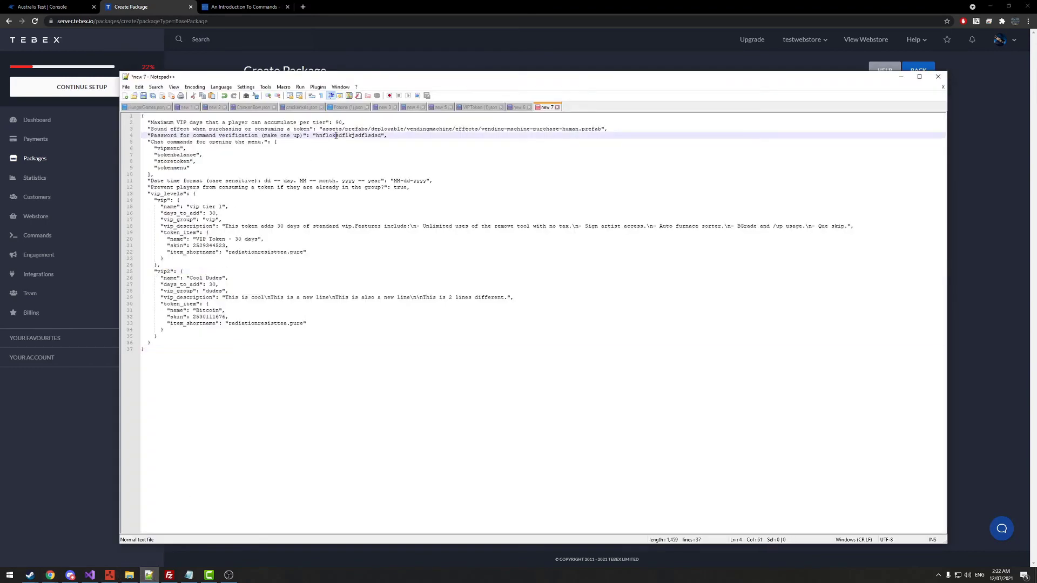
double_click(348, 135)
left_click(98, 438)
left_click(411, 406)
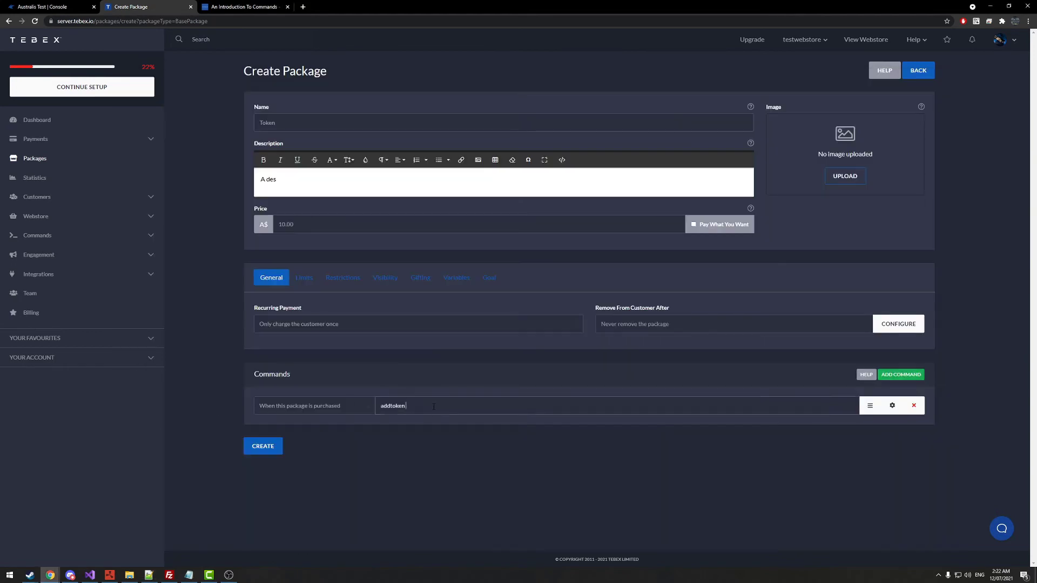
key("ctrl+v")
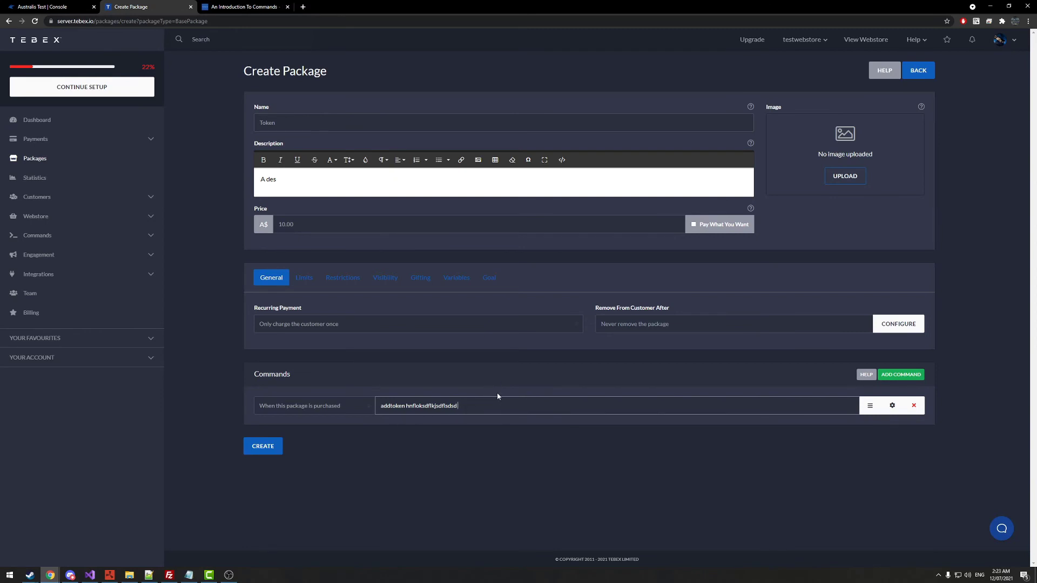
left_click(443, 455)
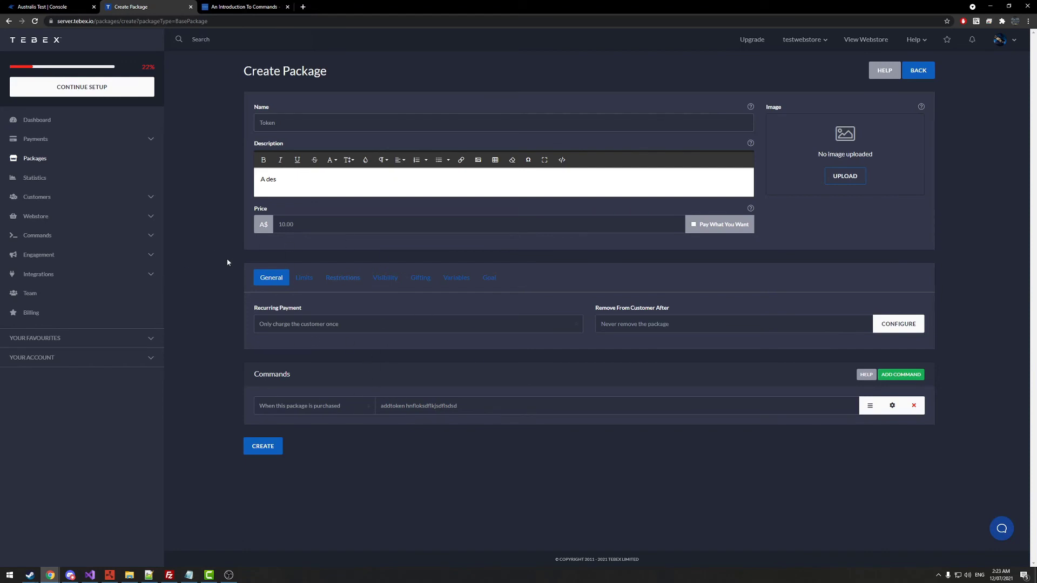
Step: Copy the {id} variable from the Tebex command documentation and append it to the package's addtoken command
left_click(862, 375)
scroll(410, 367, "down", 10)
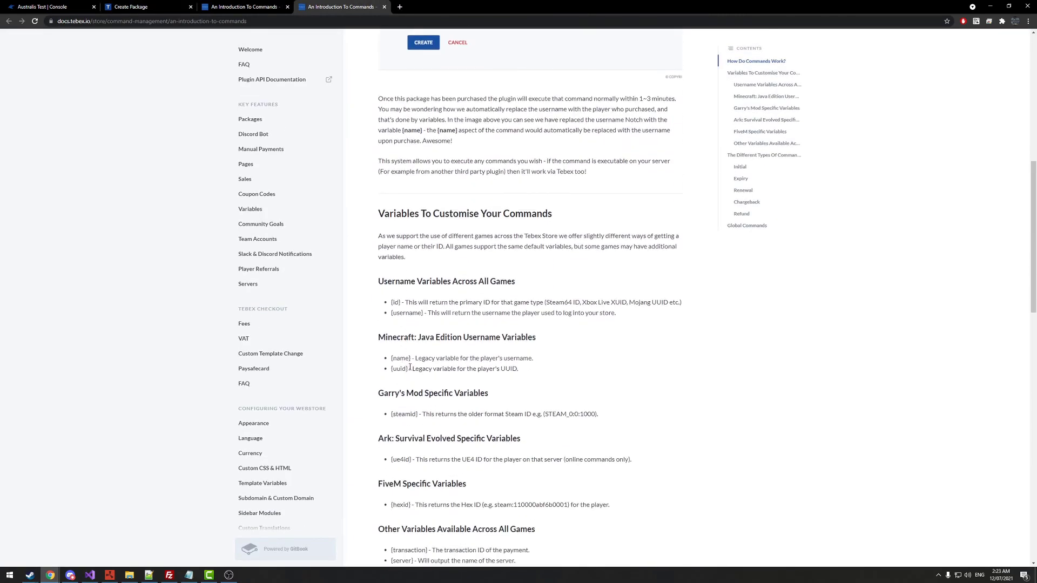
left_click_drag(391, 303, 660, 302)
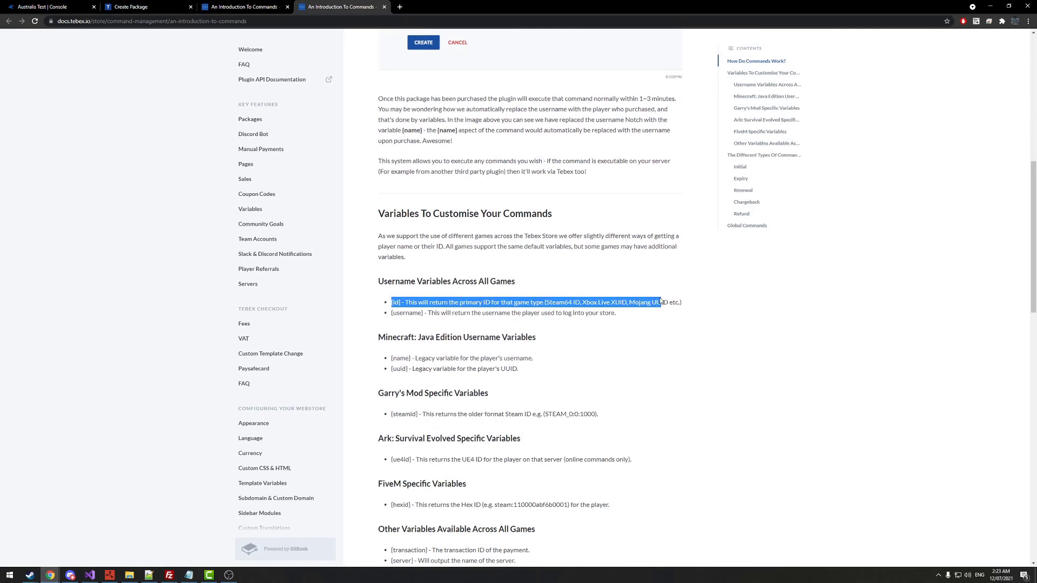
triple_click(660, 301)
double_click(558, 302)
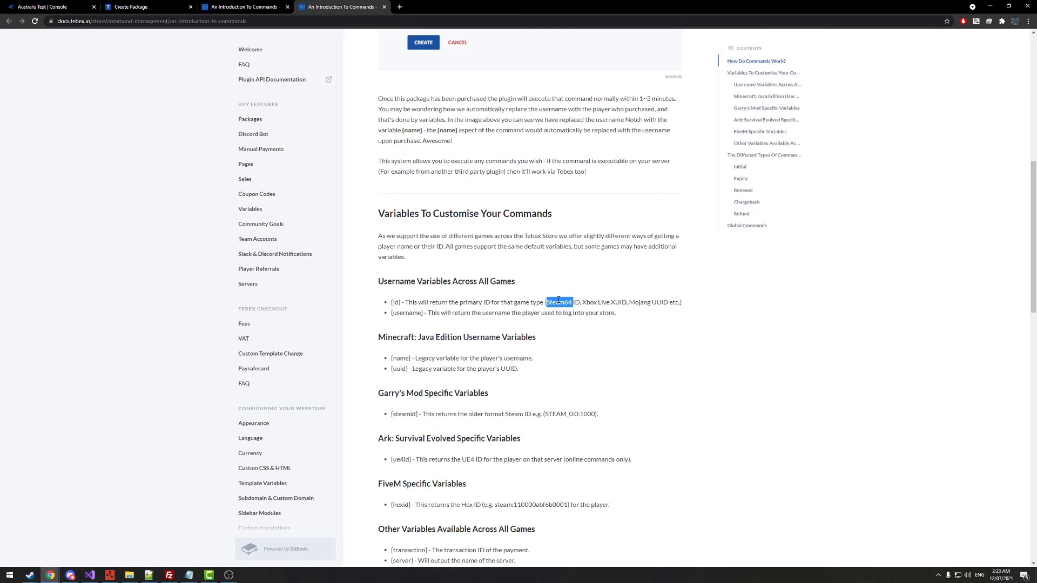
left_click(558, 302)
left_click_drag(401, 303, 391, 303)
key("ctrl+c")
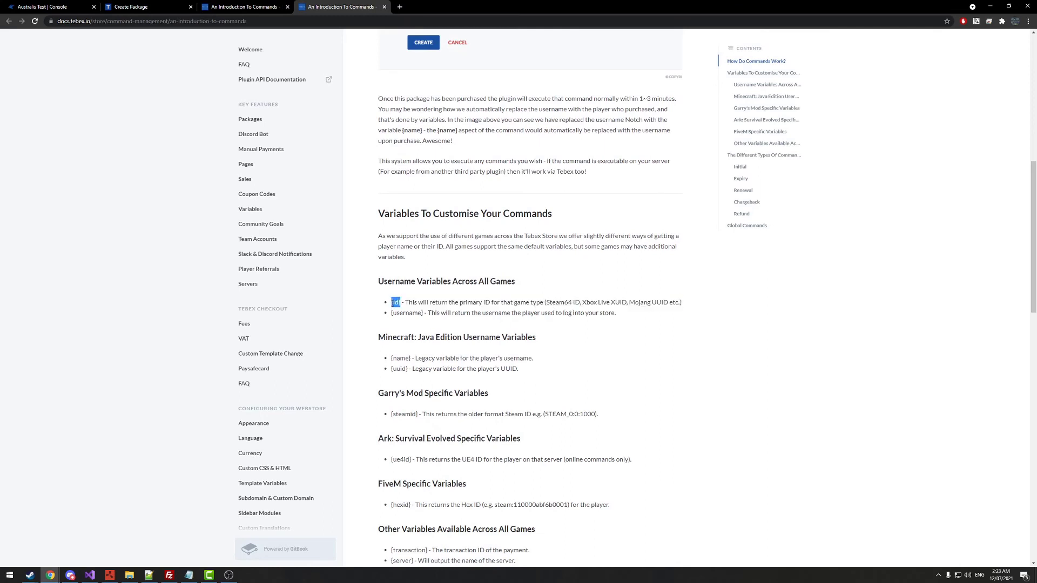
left_click(176, 5)
left_click(511, 408)
key("ctrl+v")
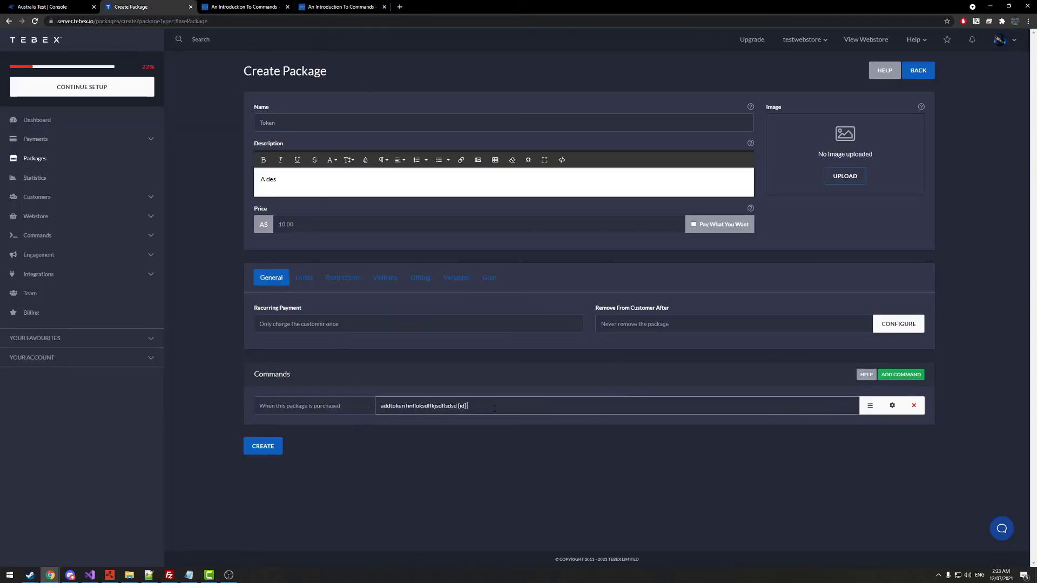
Step: Append the first VIP level's key, vip, from the Notepad++ config to the addtoken command and create the package
left_click(148, 575)
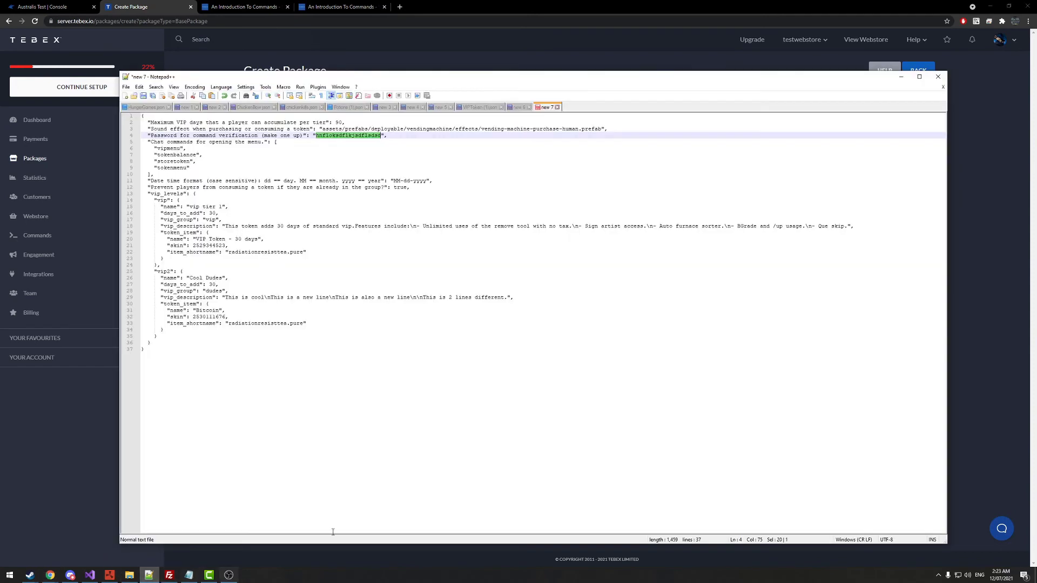
left_click(274, 367)
double_click(161, 200)
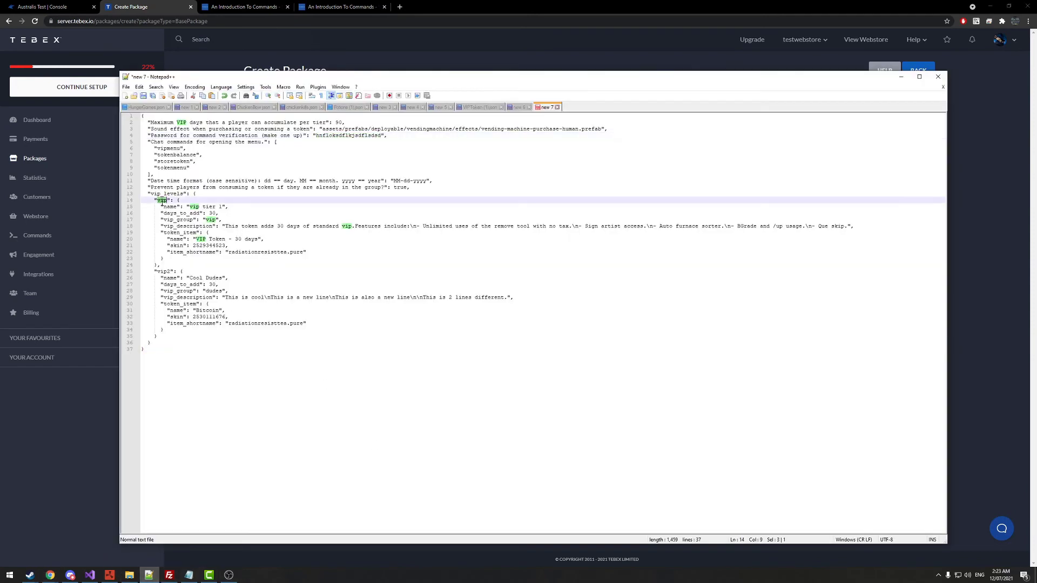
left_click(160, 272)
left_click(241, 298)
double_click(161, 200)
left_click(160, 274)
double_click(162, 200)
left_click(95, 423)
left_click(513, 406)
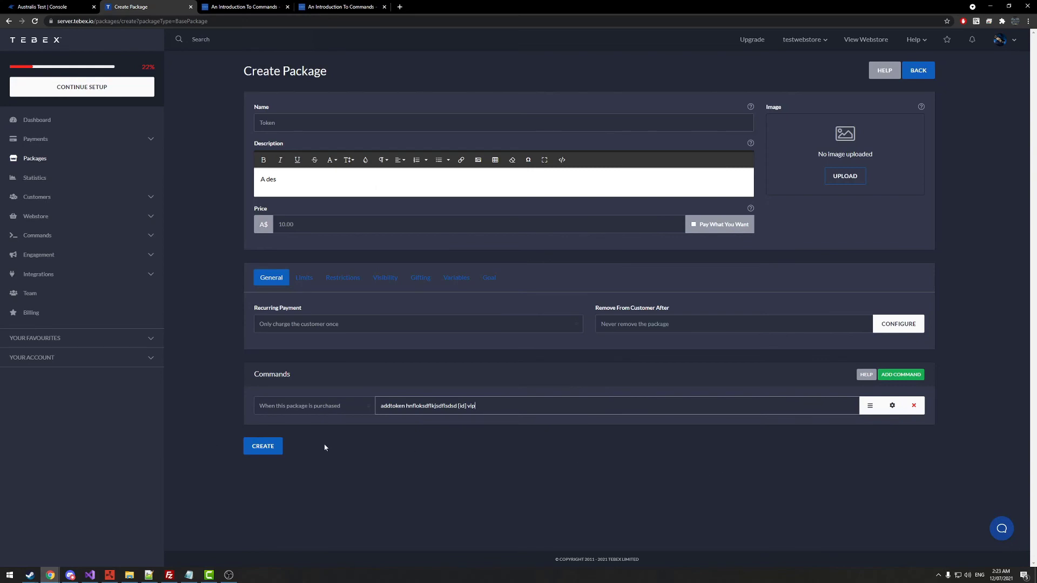
left_click(266, 448)
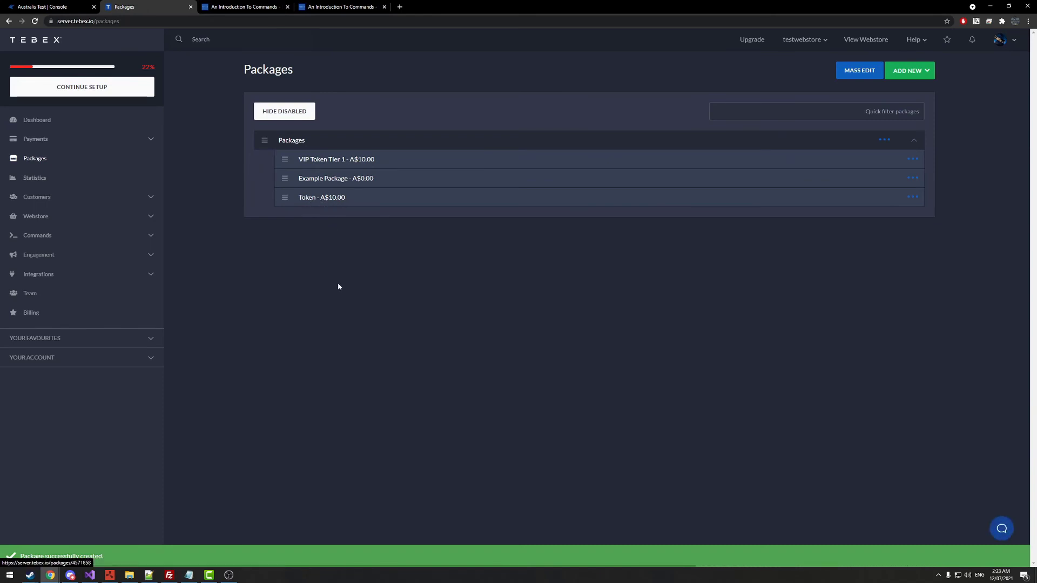
Step: Open the payments list and start creating a new manual payment
left_click(36, 139)
left_click(37, 161)
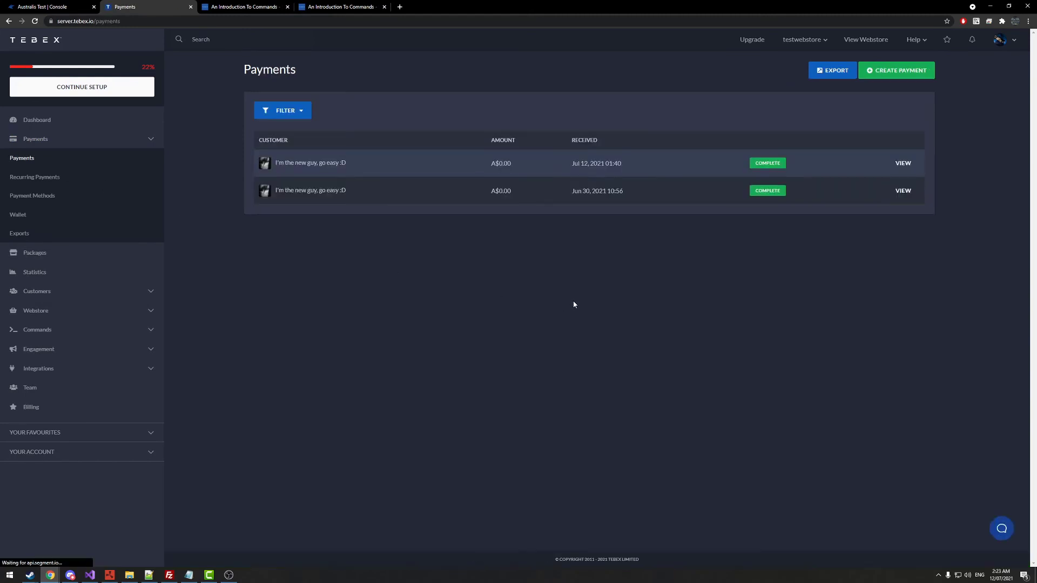
left_click(869, 74)
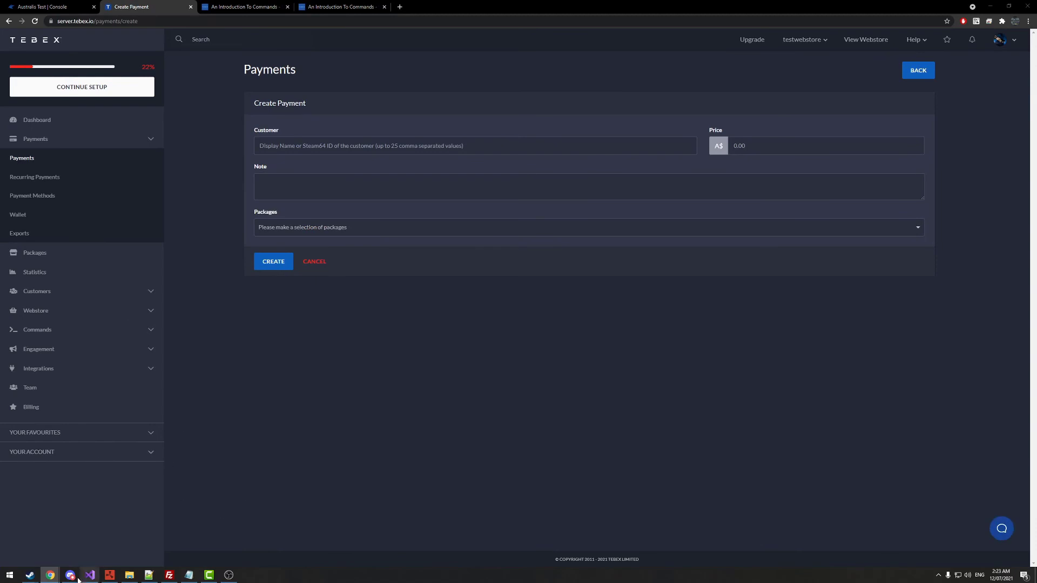
Step: Copy the customer's Steam64 ID from the addtoken command in the server console and paste it as the payment's customer
mouse_move(50, 575)
left_click(296, 562)
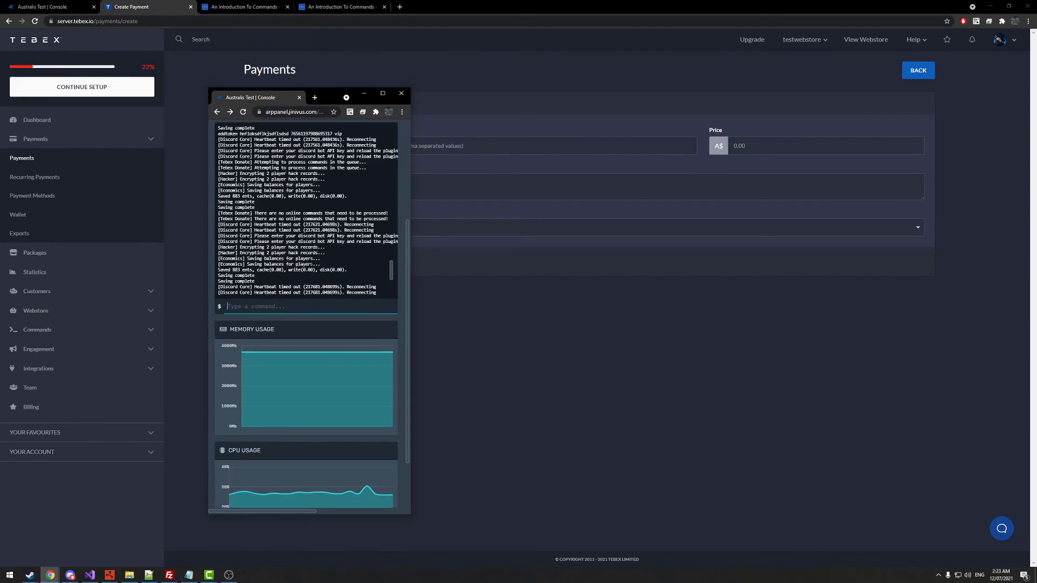
scroll(269, 246, "down", 1)
key("ctrl+v")
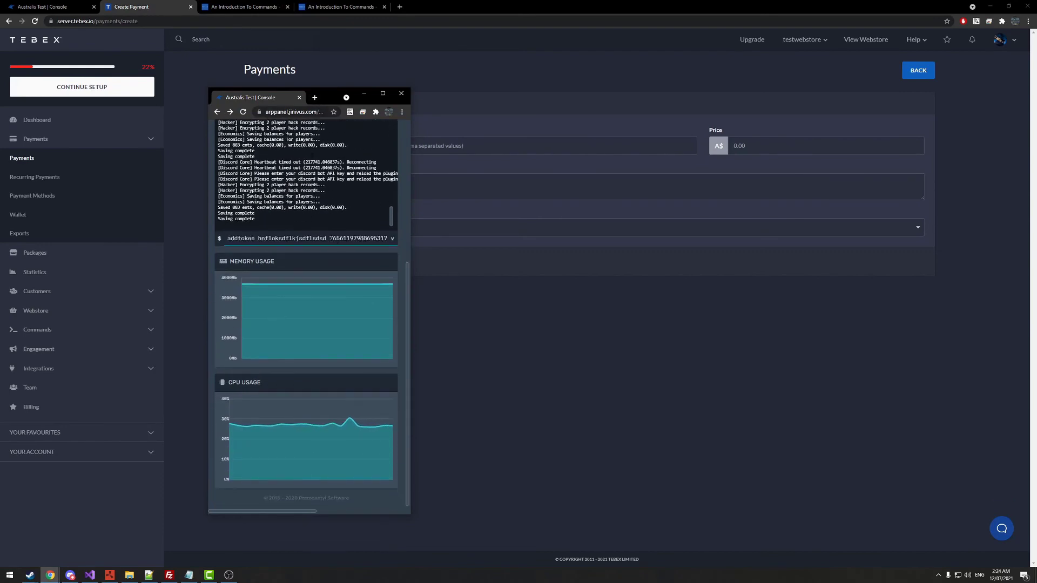
left_click_drag(329, 240, 382, 239)
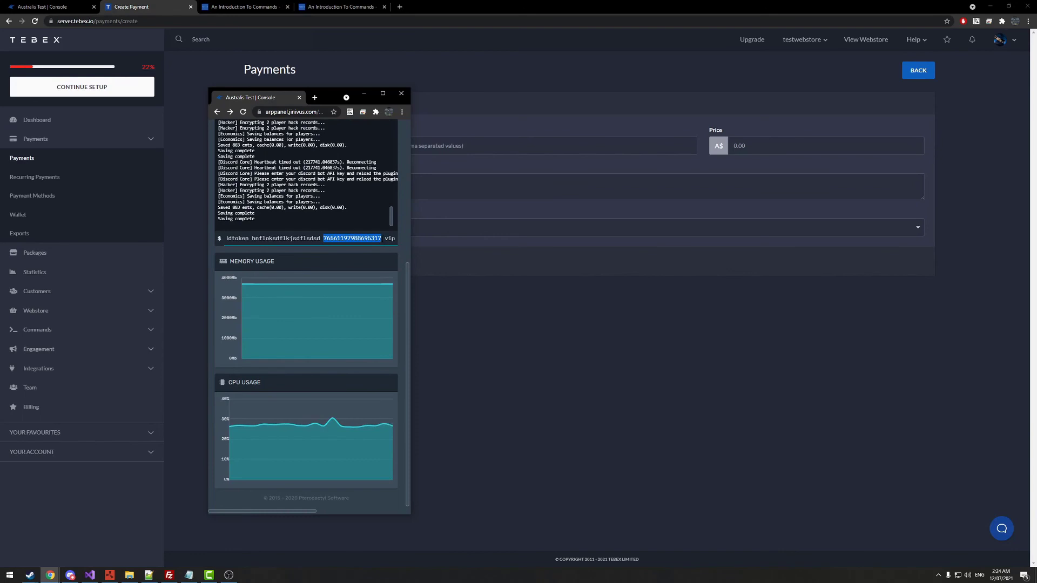
triple_click(381, 239)
left_click(423, 139)
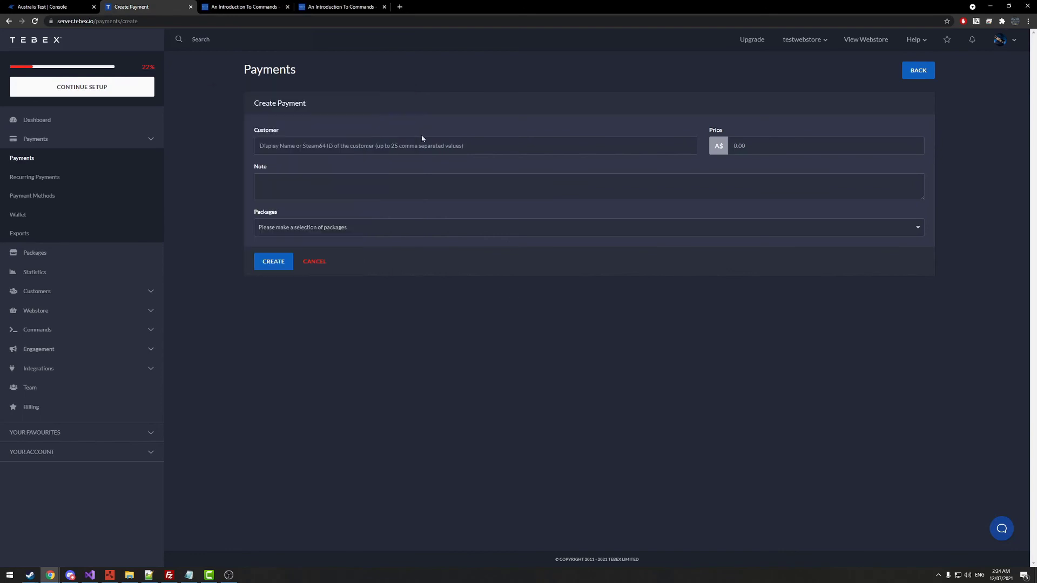
left_click(466, 150)
key("ctrl+v")
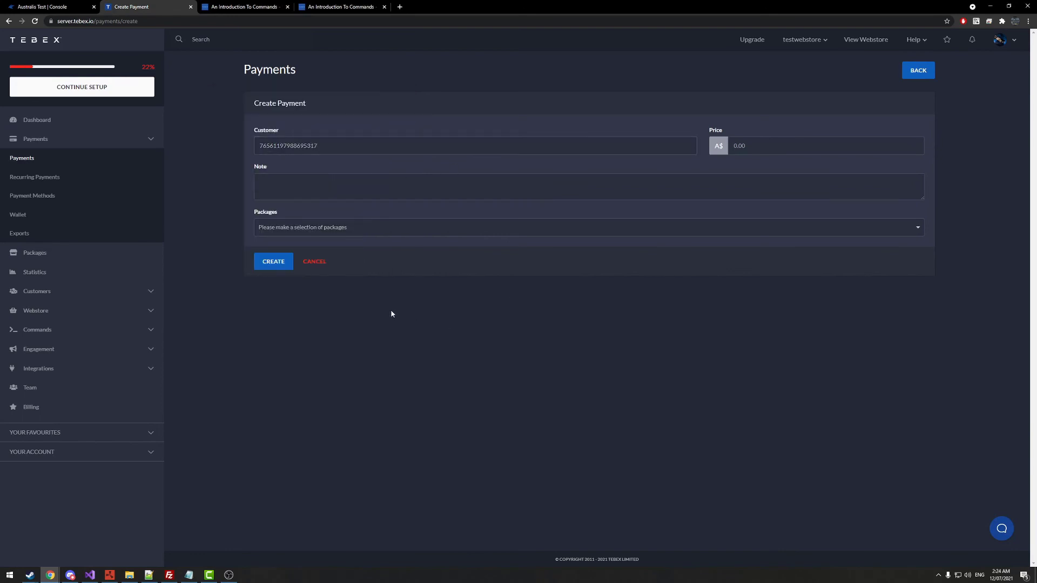
left_click_drag(324, 146, 248, 142)
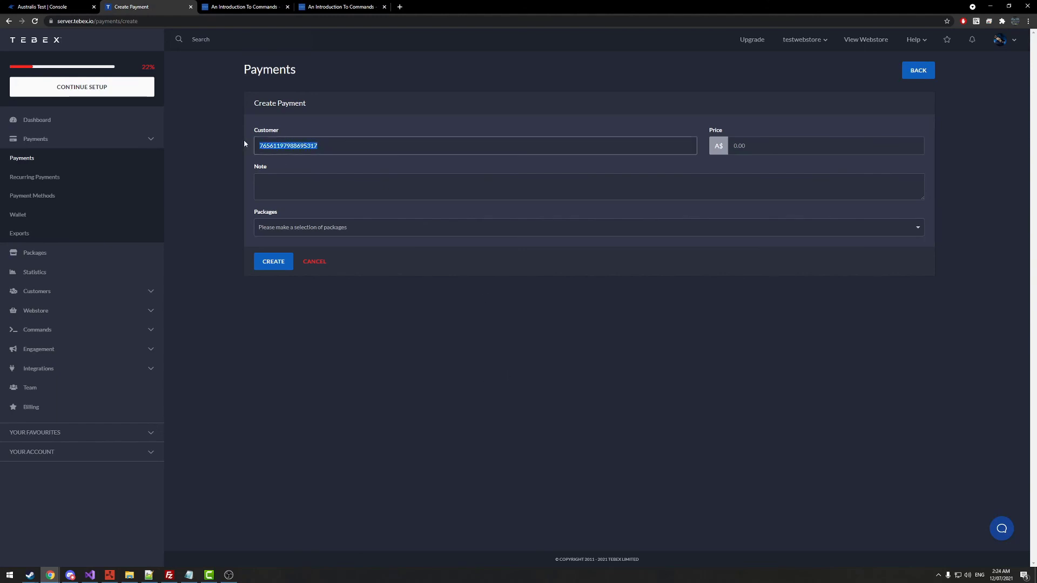
left_click(370, 163)
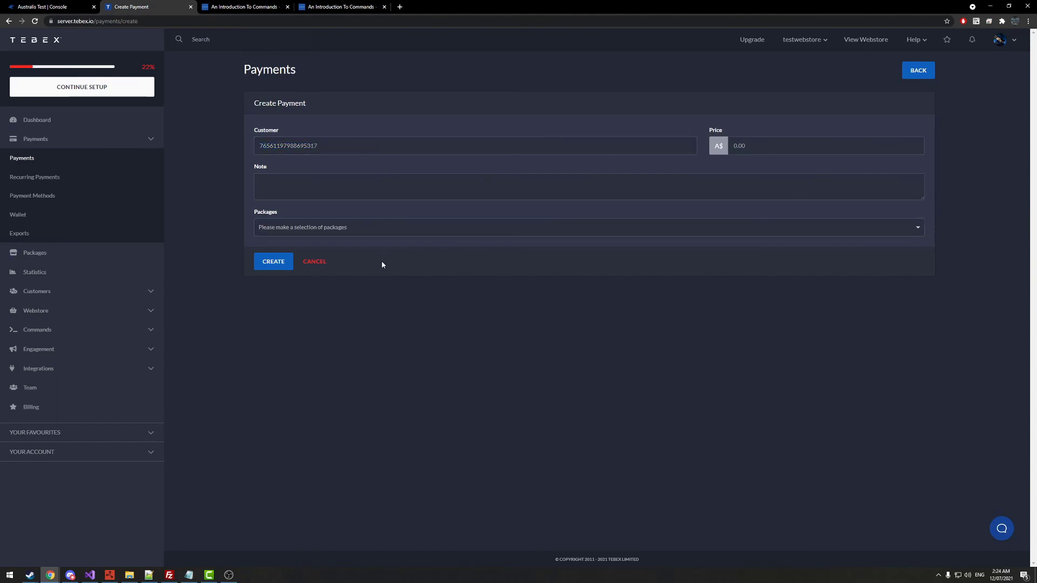
Step: Assign the Token package to the manual payment and create the payment
left_click(281, 228)
left_click(282, 244)
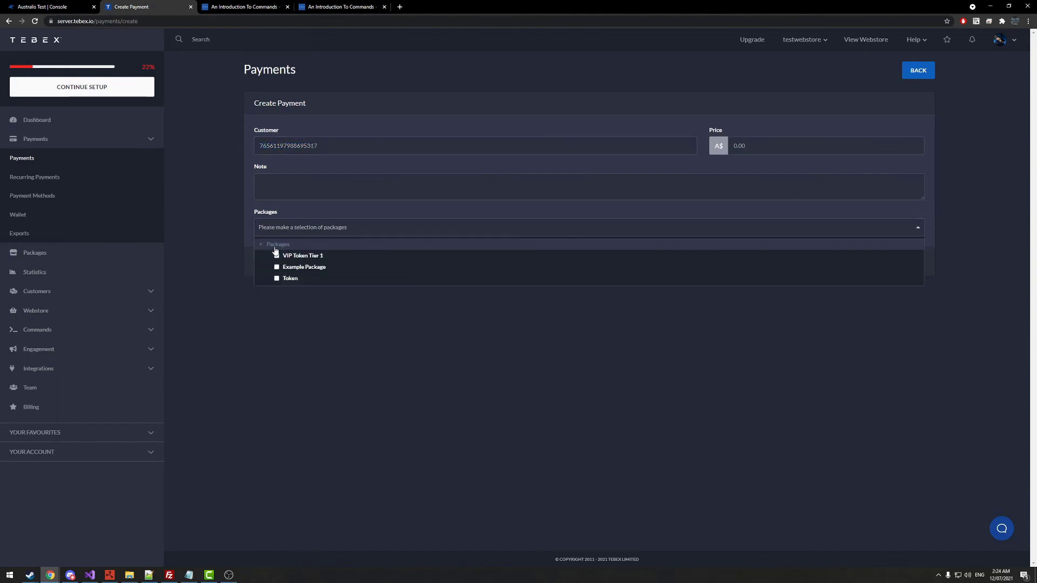
left_click(282, 278)
left_click(268, 304)
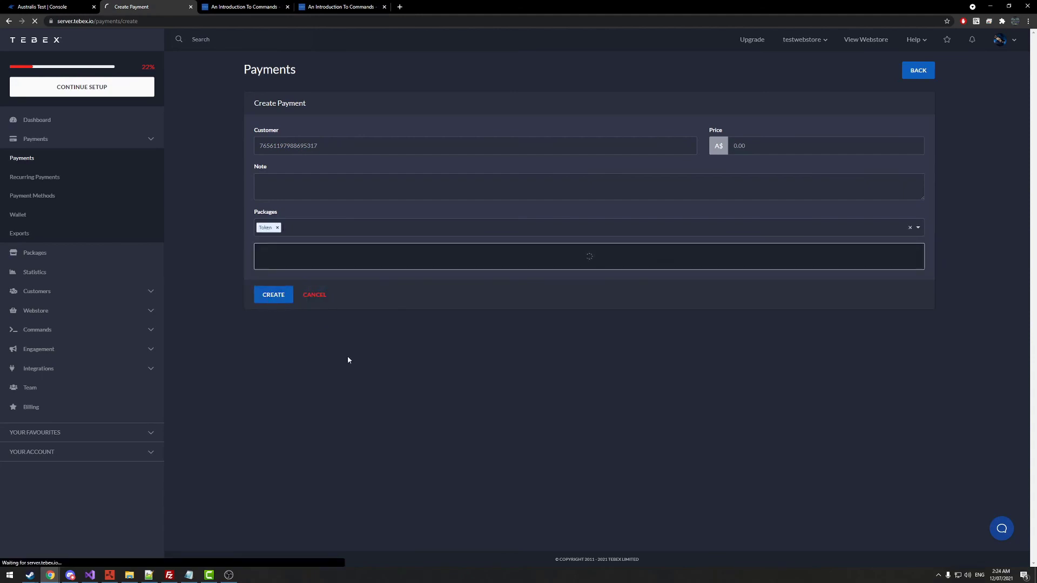
left_click(287, 359)
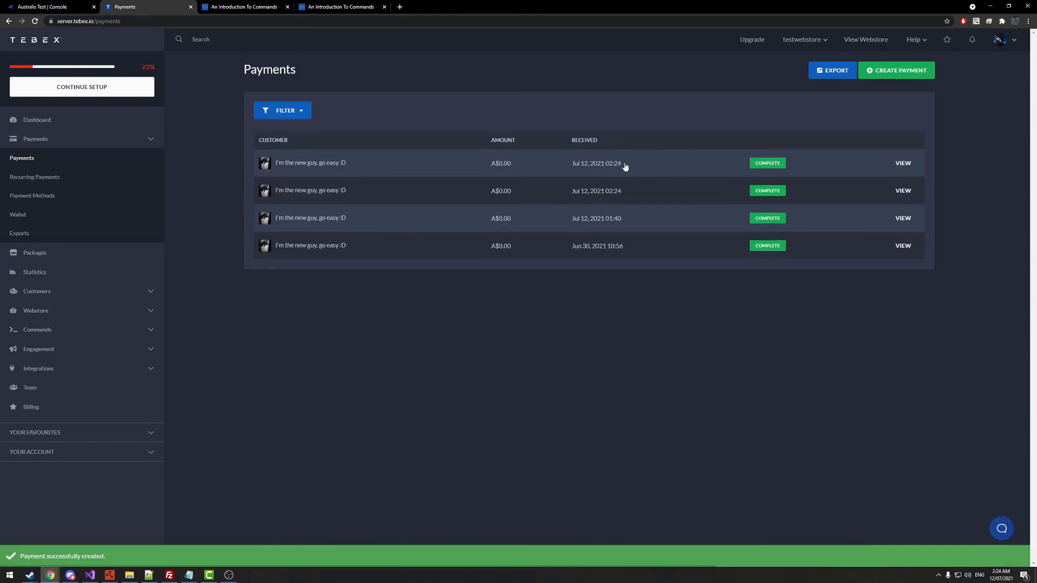
Step: Open the new payment's details and examine the notice about its command processing
left_click(769, 194)
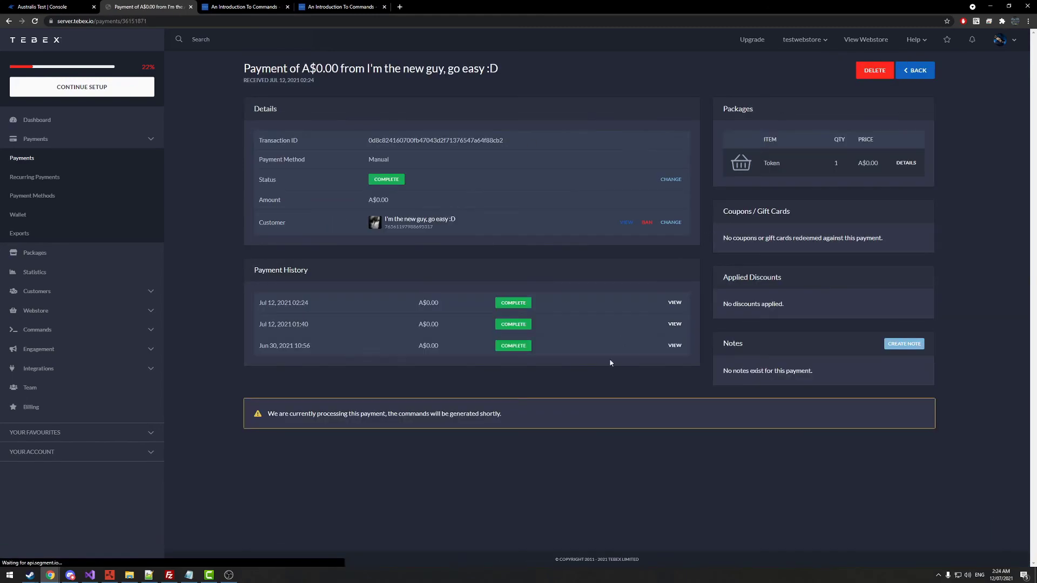
left_click_drag(278, 416, 440, 419)
triple_click(444, 419)
double_click(470, 420)
triple_click(469, 420)
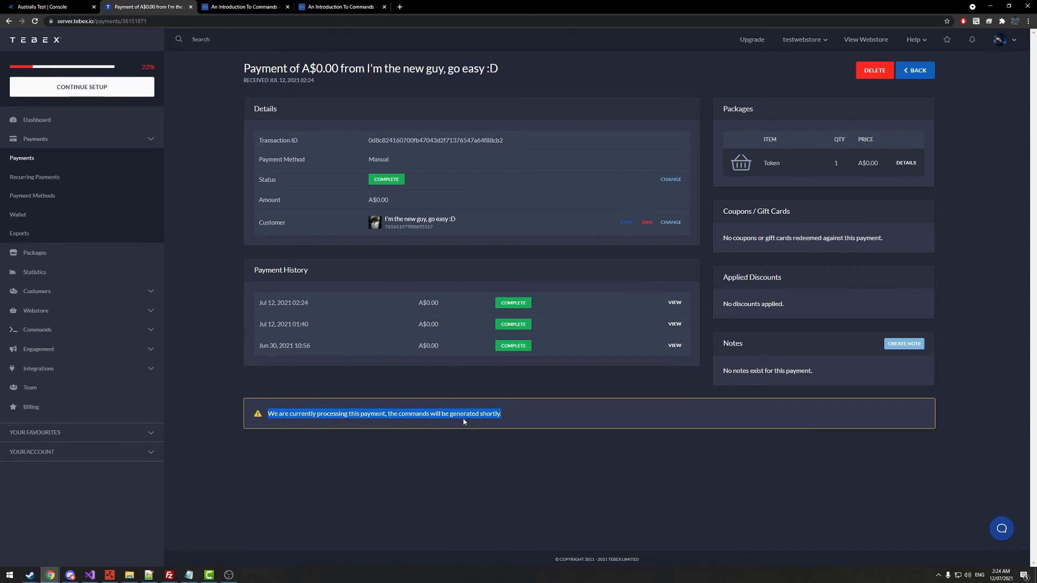
double_click(413, 419)
triple_click(413, 419)
left_click(273, 198)
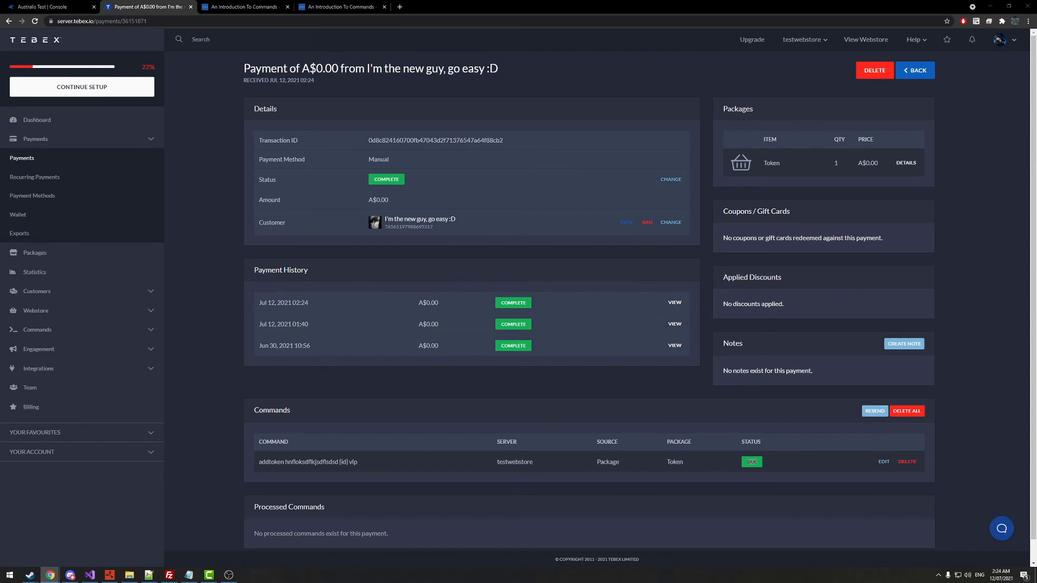
Step: Switch to the Rust game and check the chat for VIP token purchase messages
left_click(130, 575)
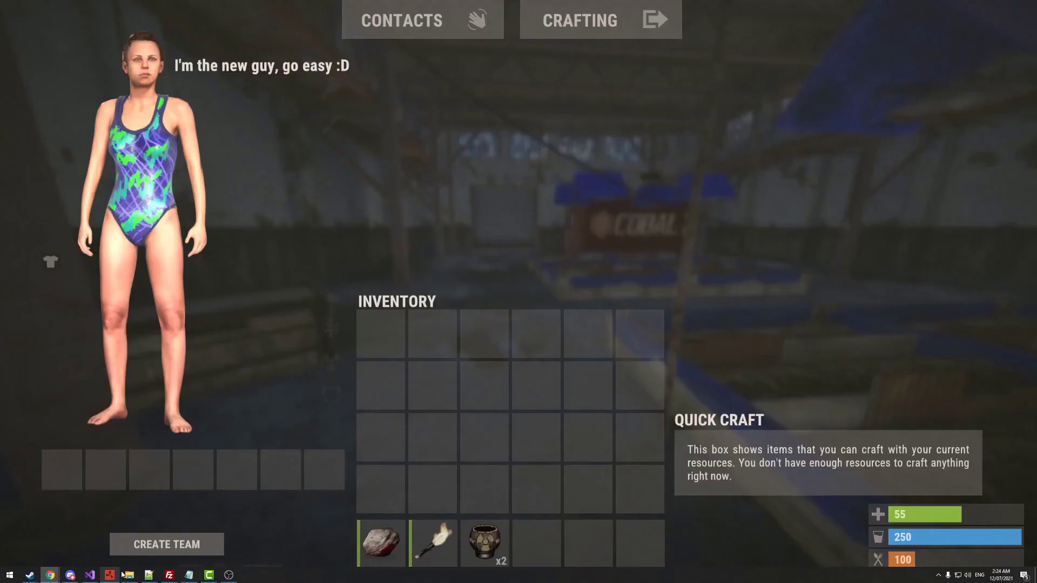
key("Tab")
key("w")
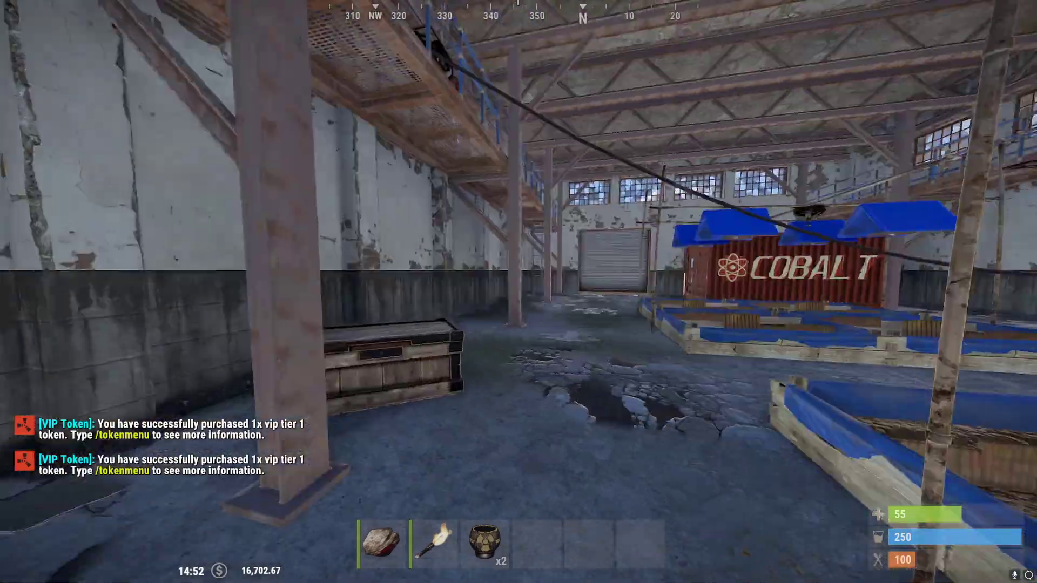
key("w")
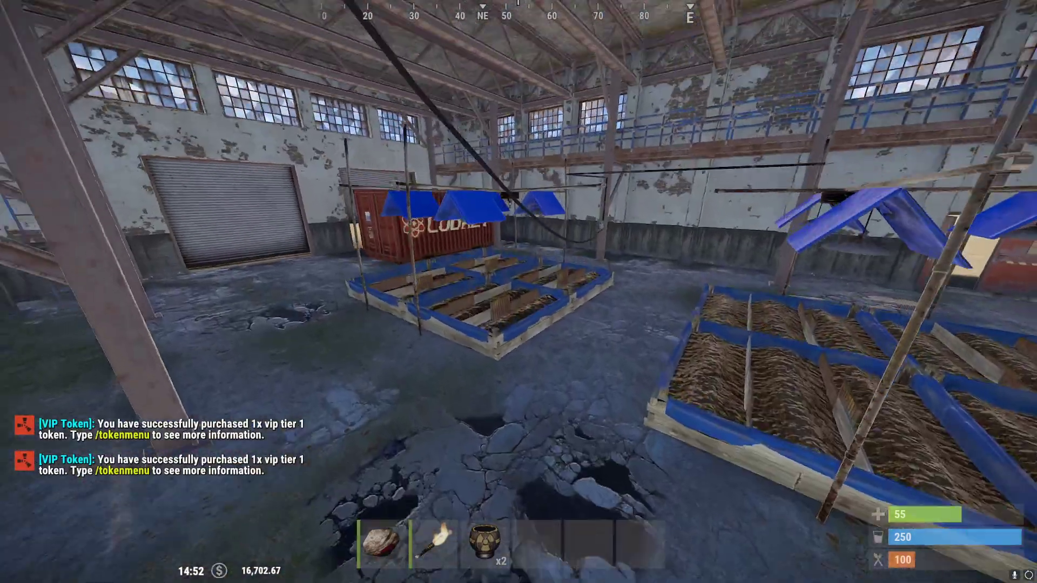
key("Tab")
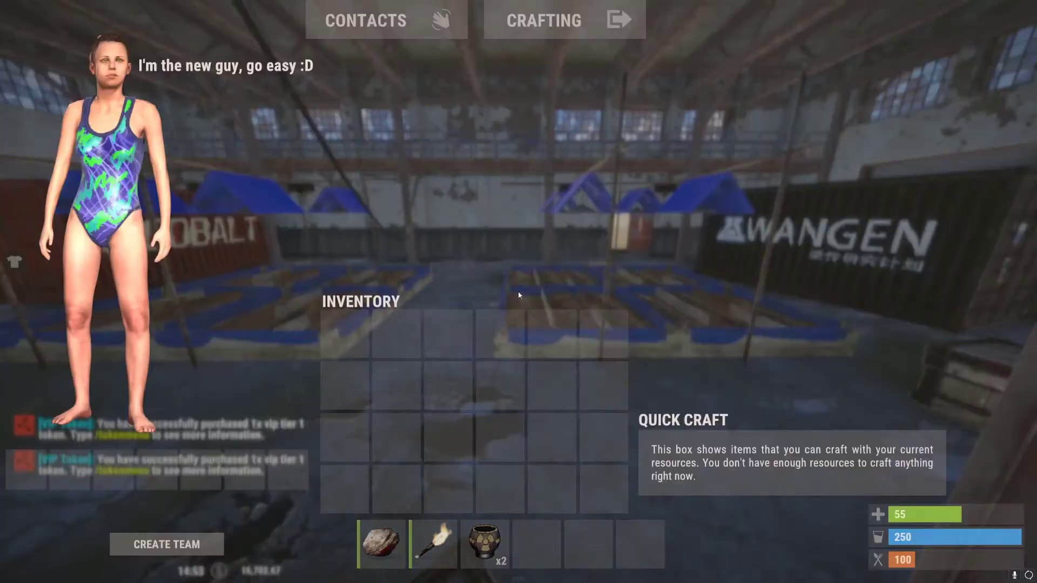
key("Tab")
key("w")
key("w")
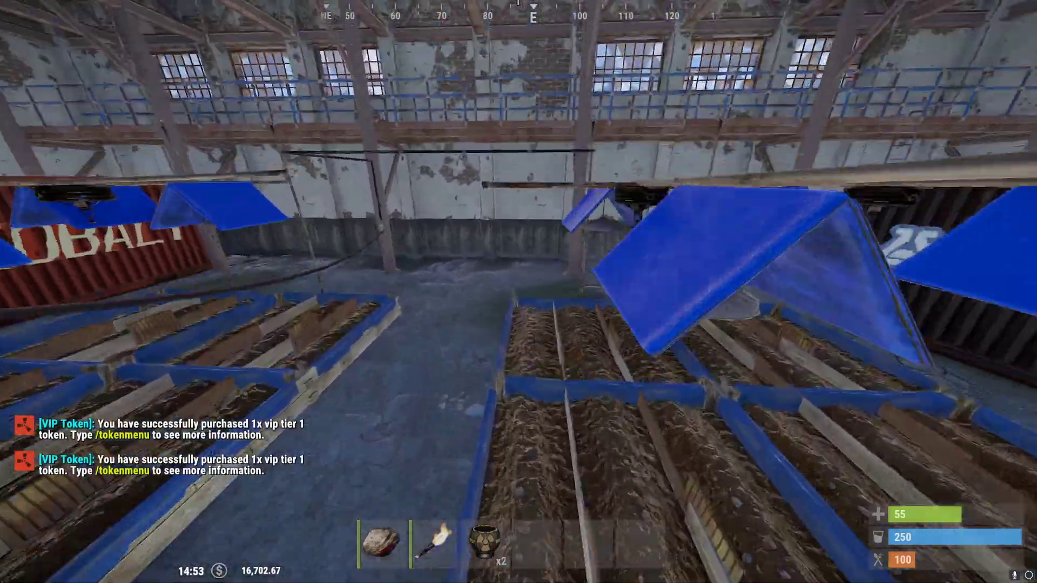
key("w")
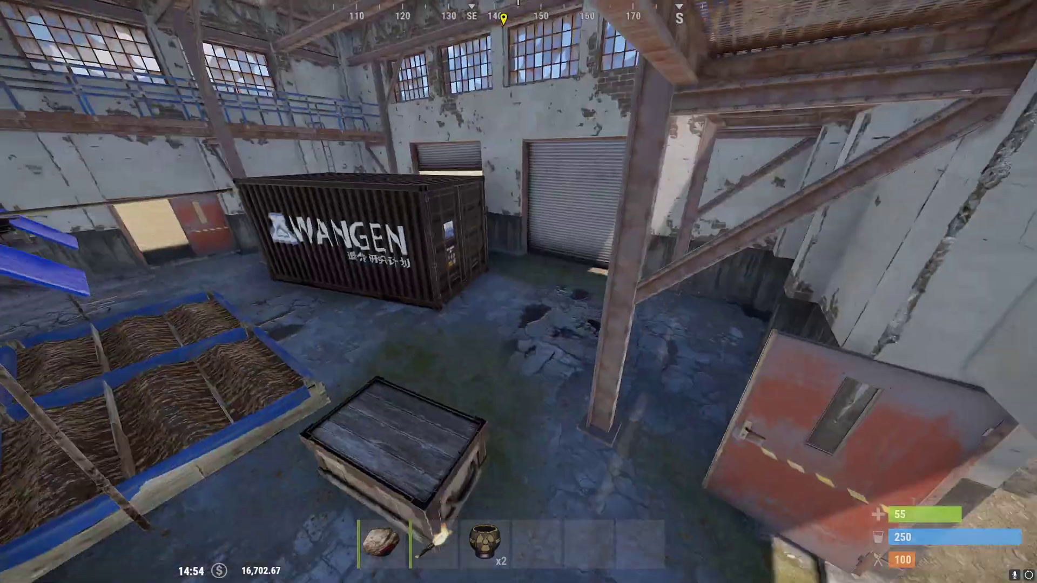
key("Tab")
key("Tab")
key("t")
key("Escape")
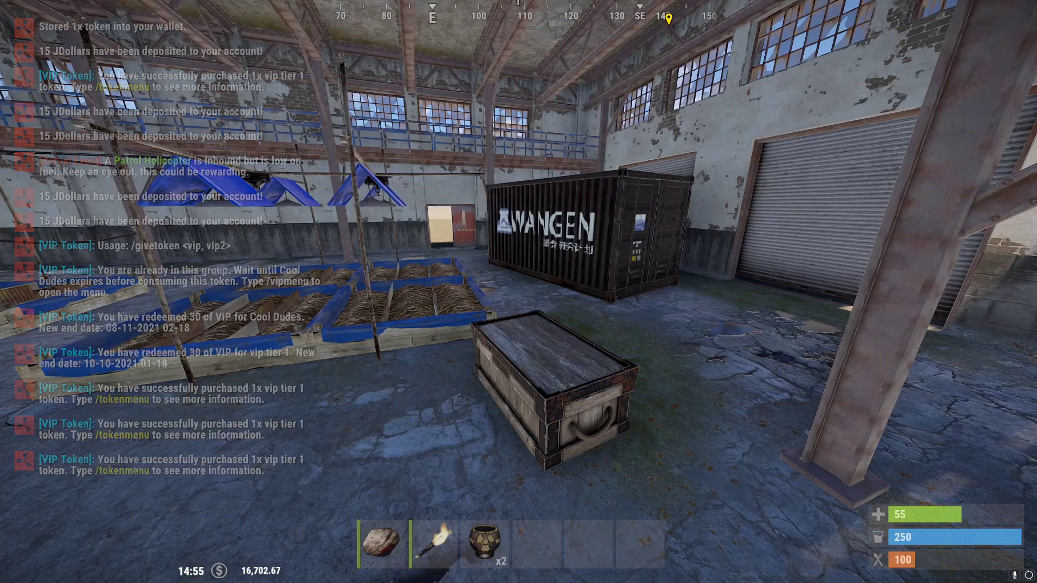
Step: Run /vipmenu in the game chat, check the token balance for each VIP level, and close the menu
key("Tab")
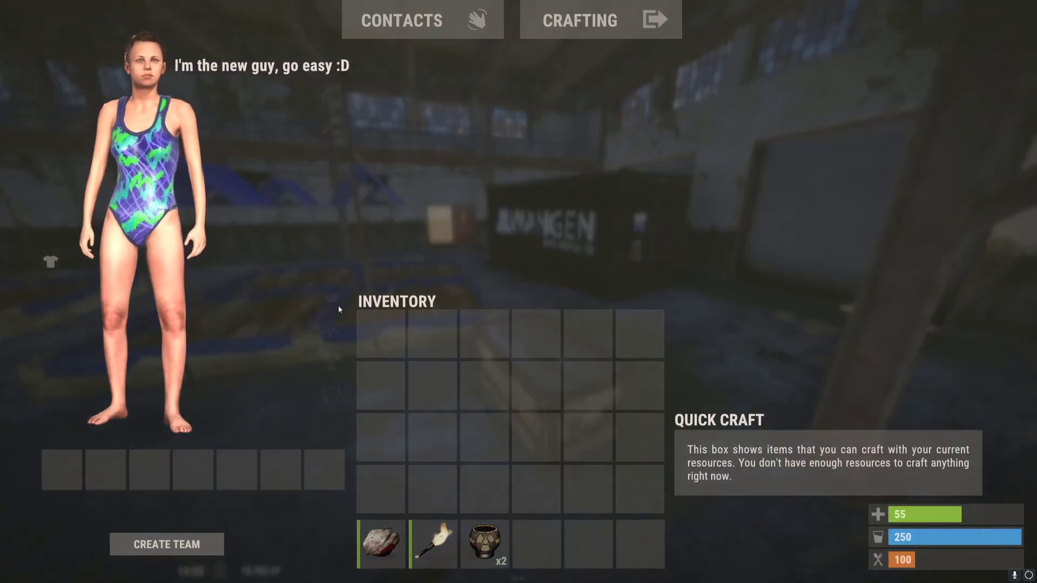
key("Tab")
type("t/gi")
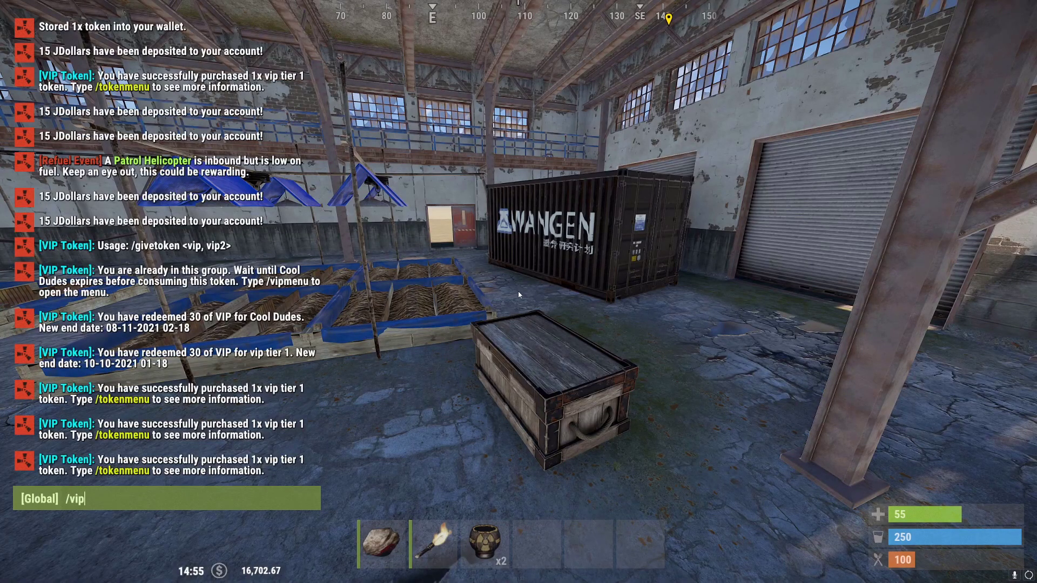
type("u")
key("Return")
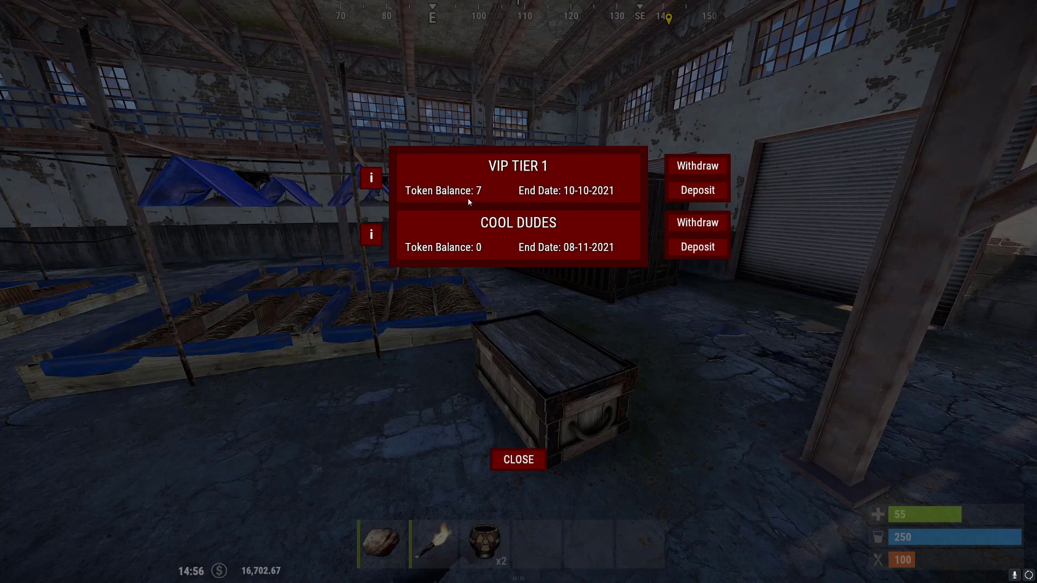
left_click(496, 471)
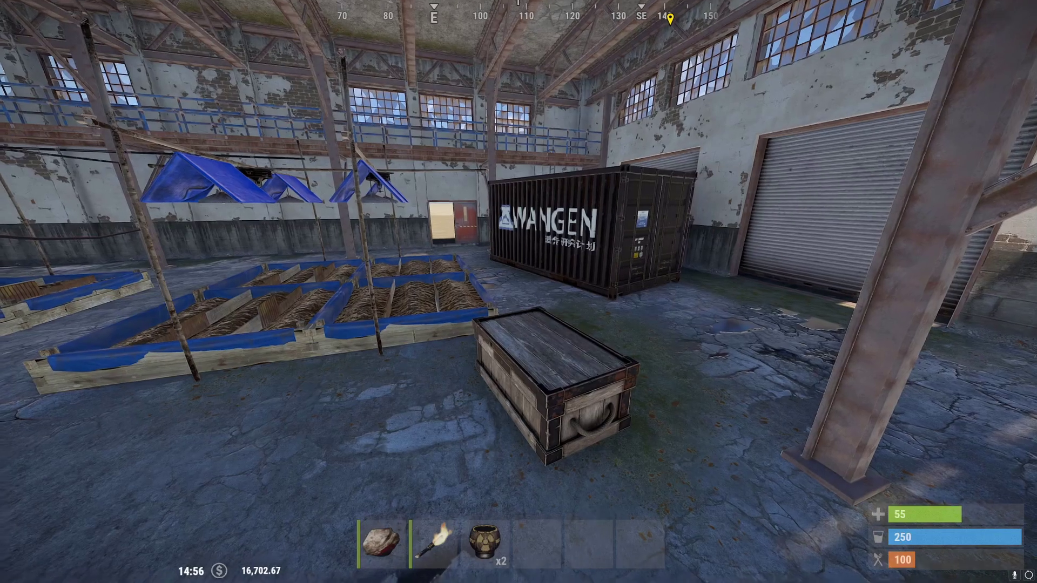
key("q")
key("Tab")
key("Tab")
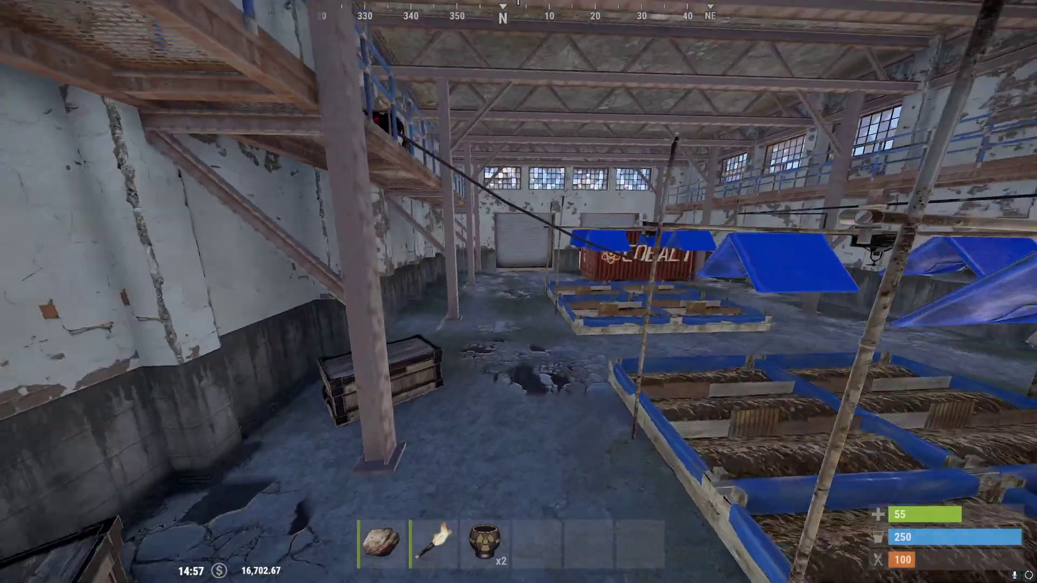
key("w")
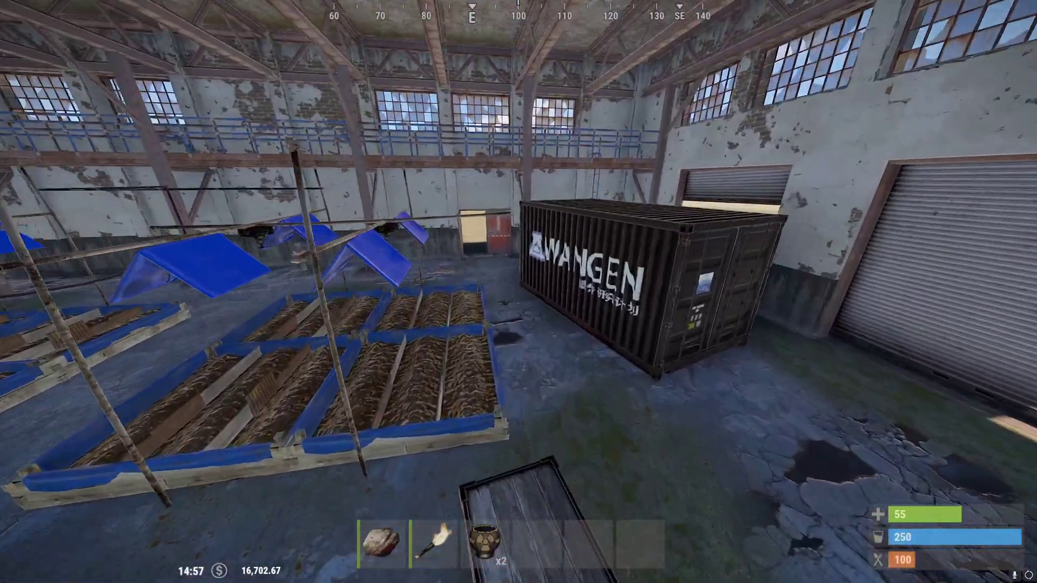
key("w")
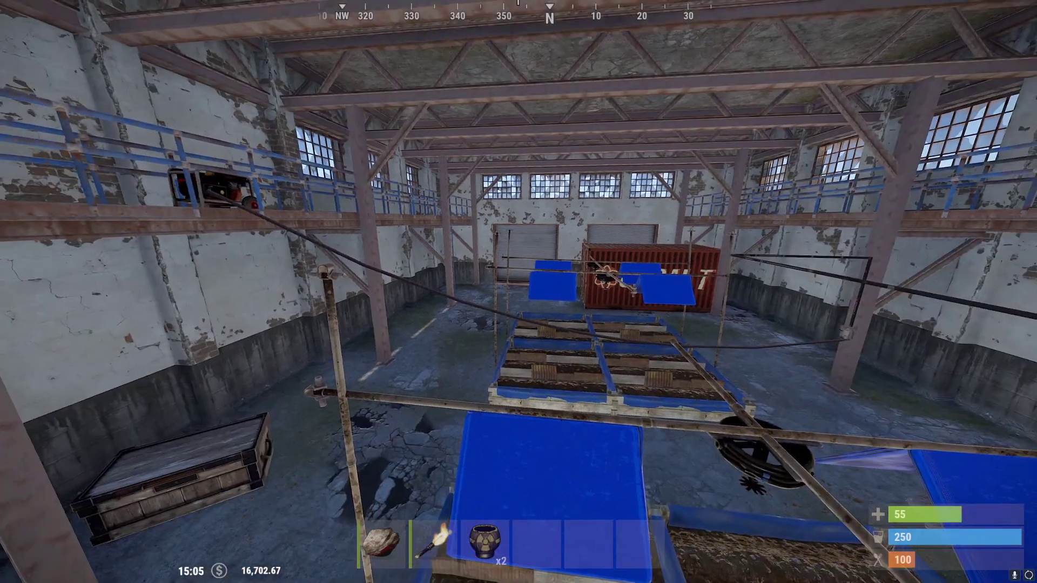
key("Tab")
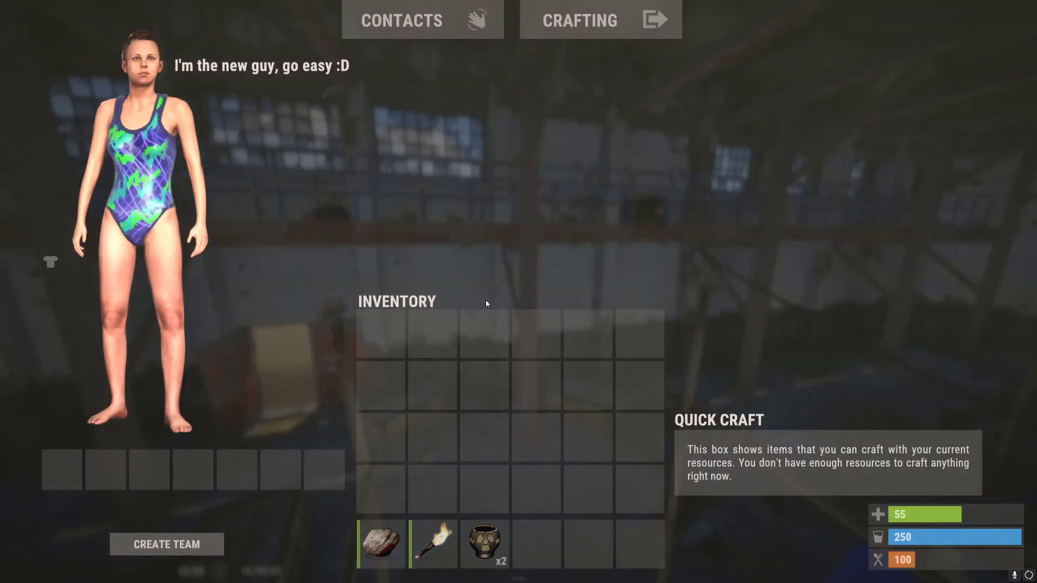